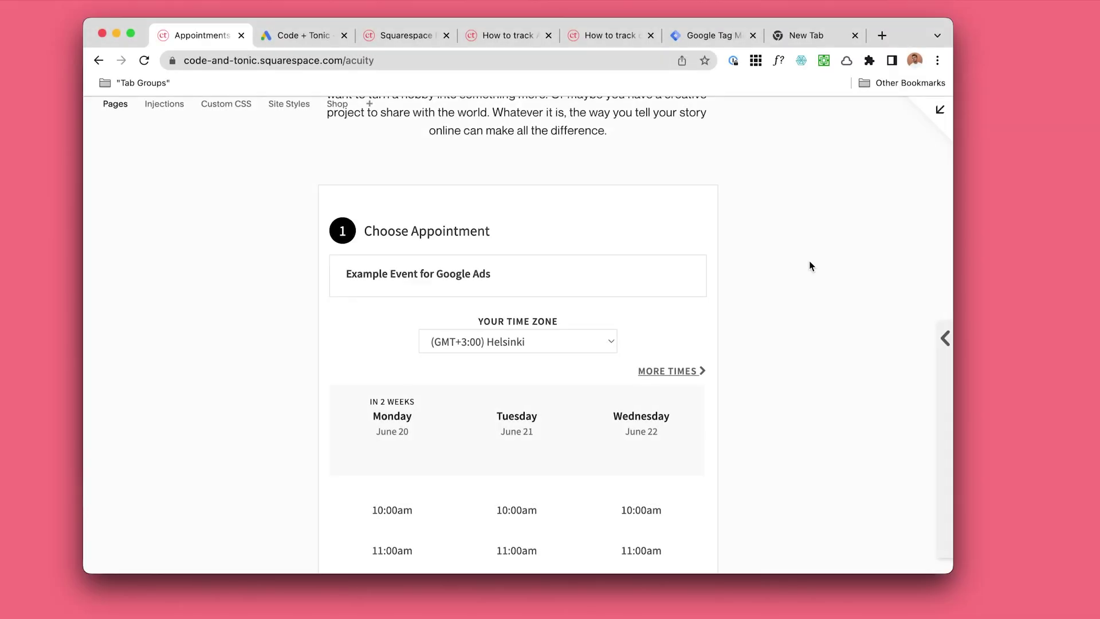
Step: Select the whole global site tag code in the Google Ads new conversion action instructions
scroll(671, 265, "down", 5)
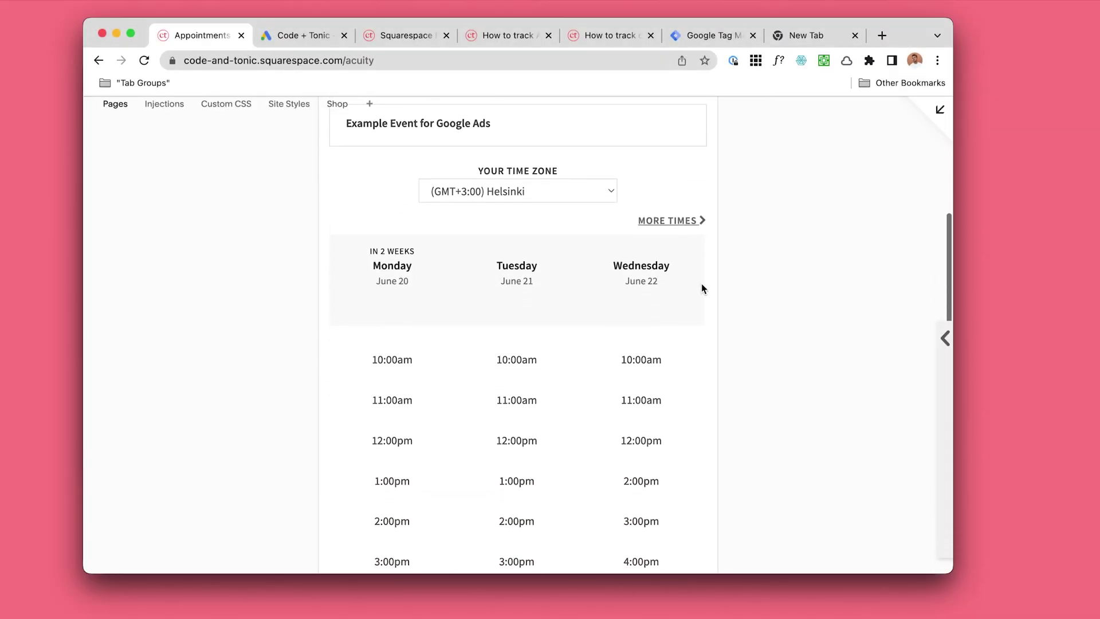
scroll(752, 292, "down", 5)
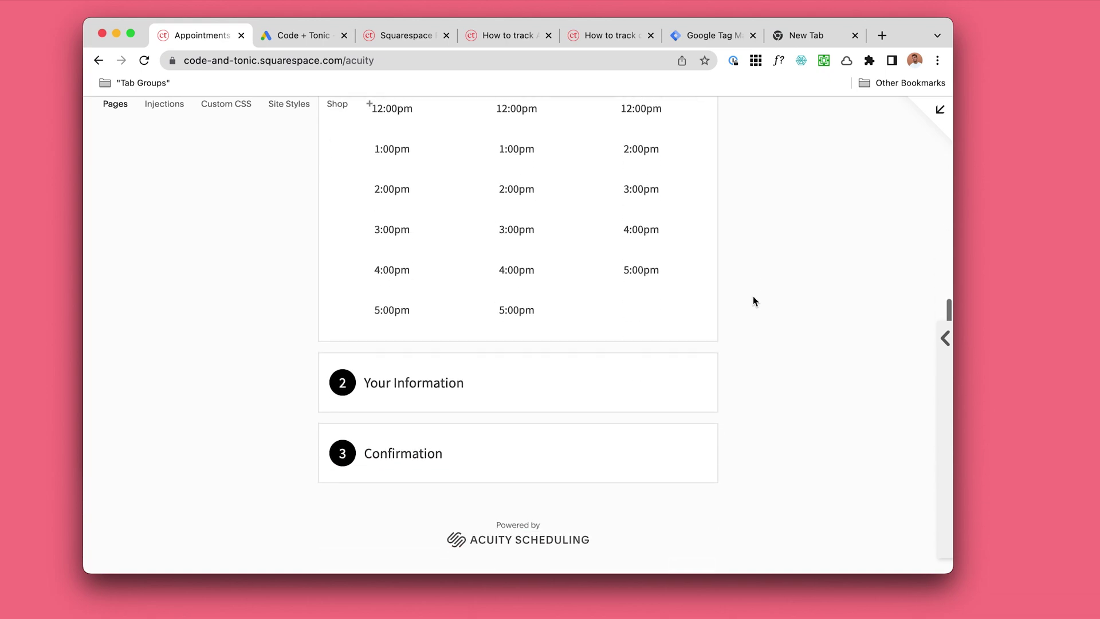
scroll(753, 296, "up", 15)
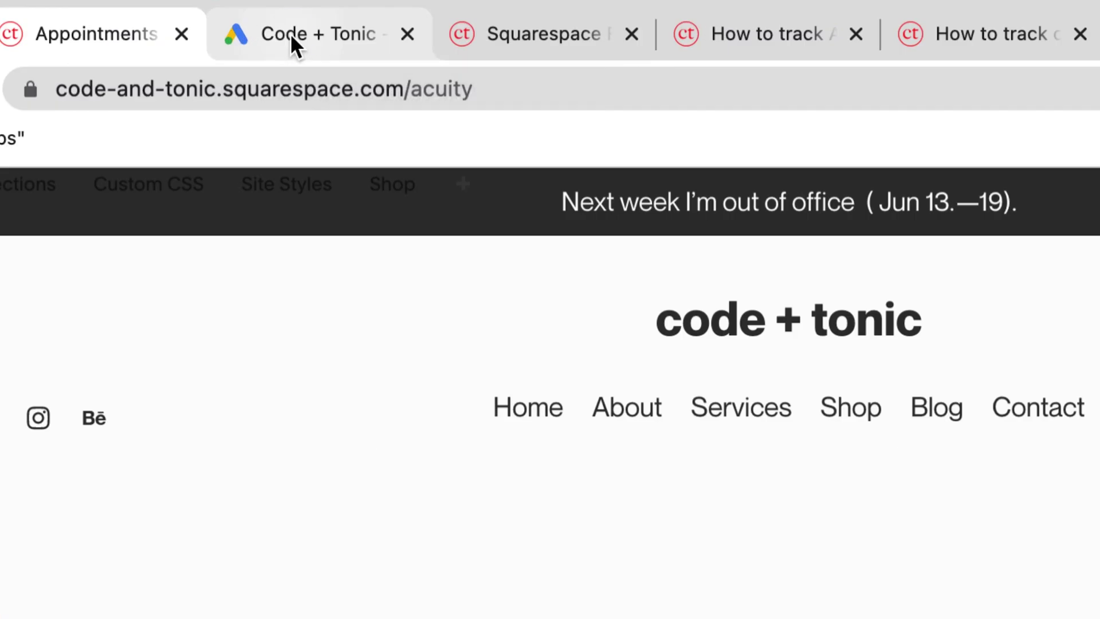
left_click(292, 35)
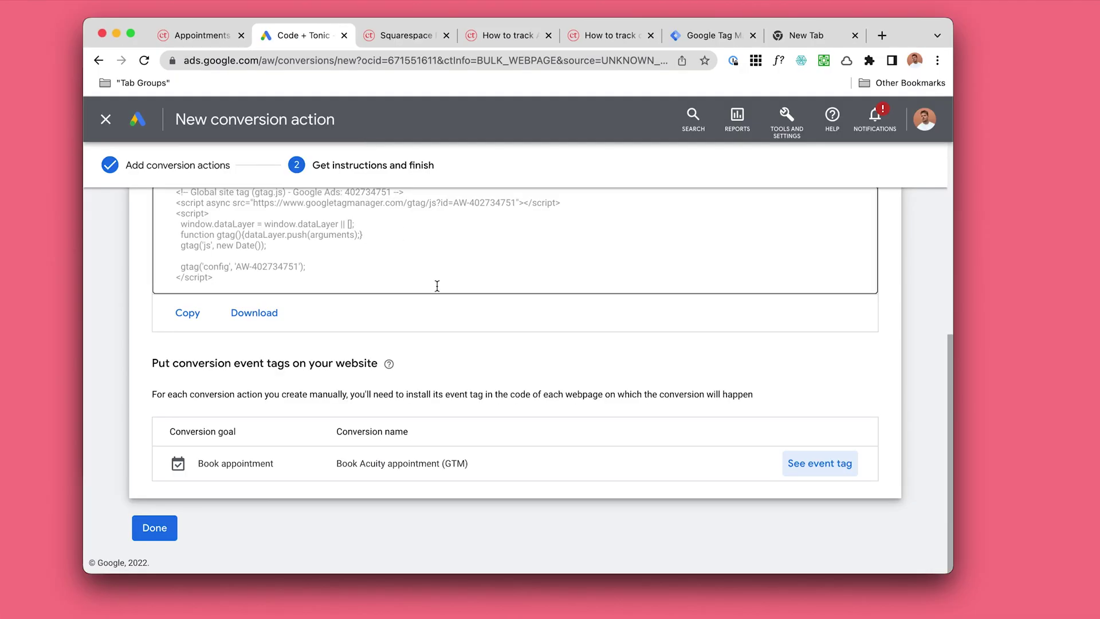
scroll(292, 253, "up", 4)
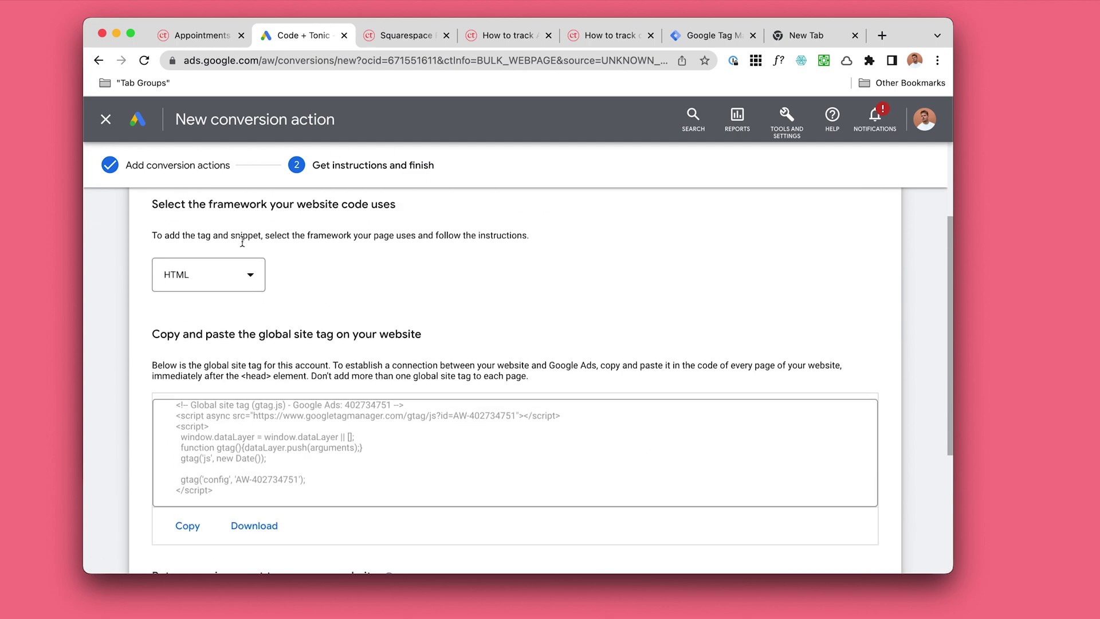
scroll(299, 281, "up", 3)
scroll(256, 321, "down", 5)
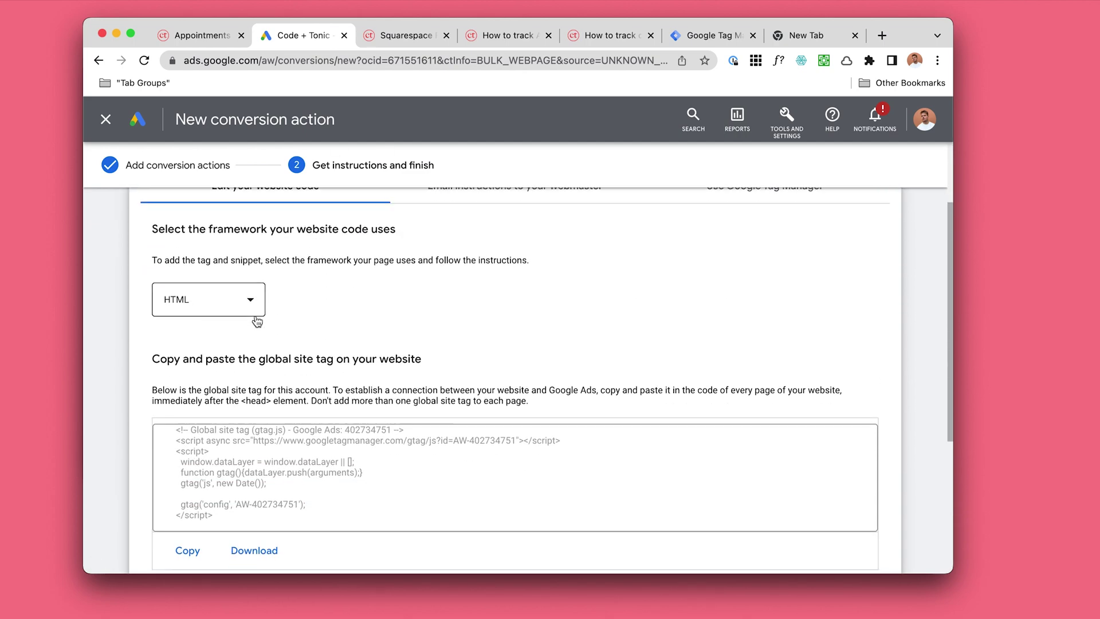
left_click(285, 355)
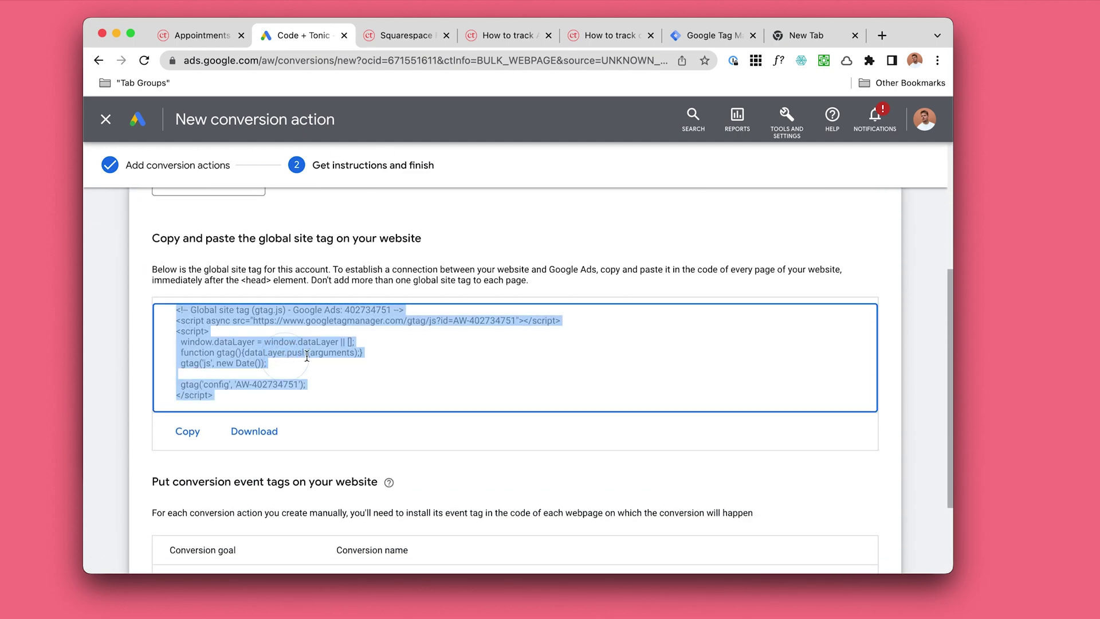
Step: Paste the Google Ads global site tag into the empty Custom Conversion Tracking HTML code box
left_click(381, 39)
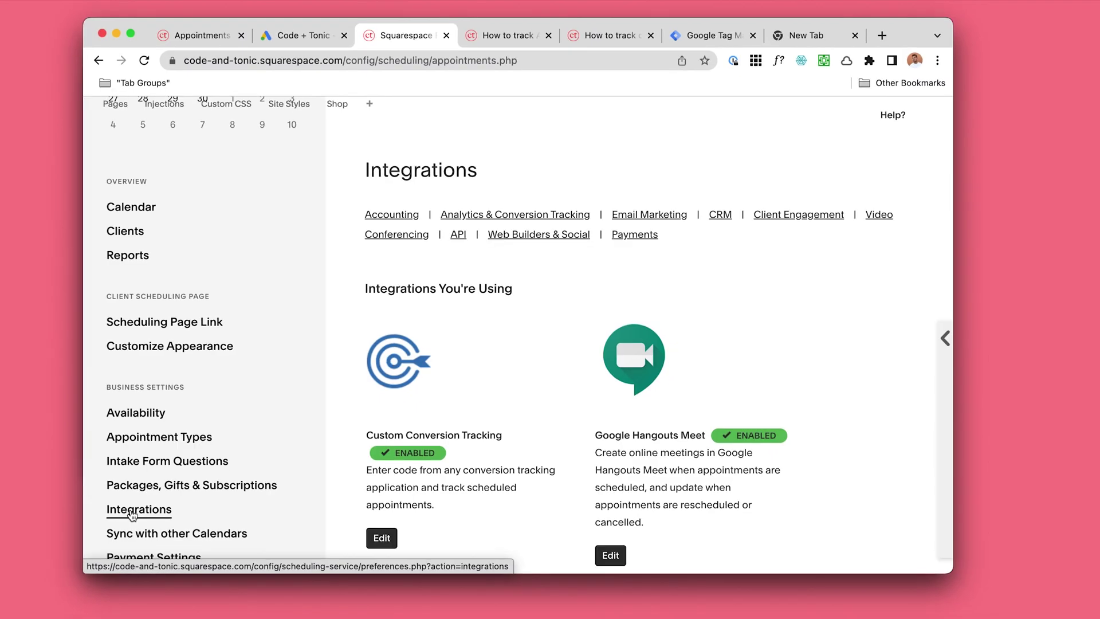
scroll(400, 468, "down", 1)
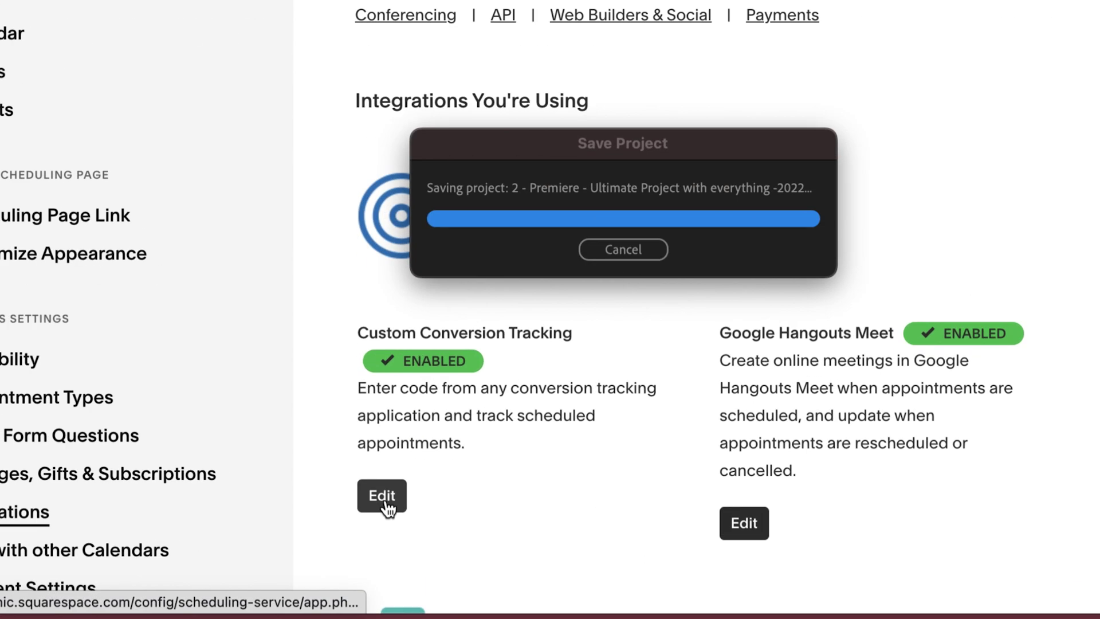
left_click(383, 500)
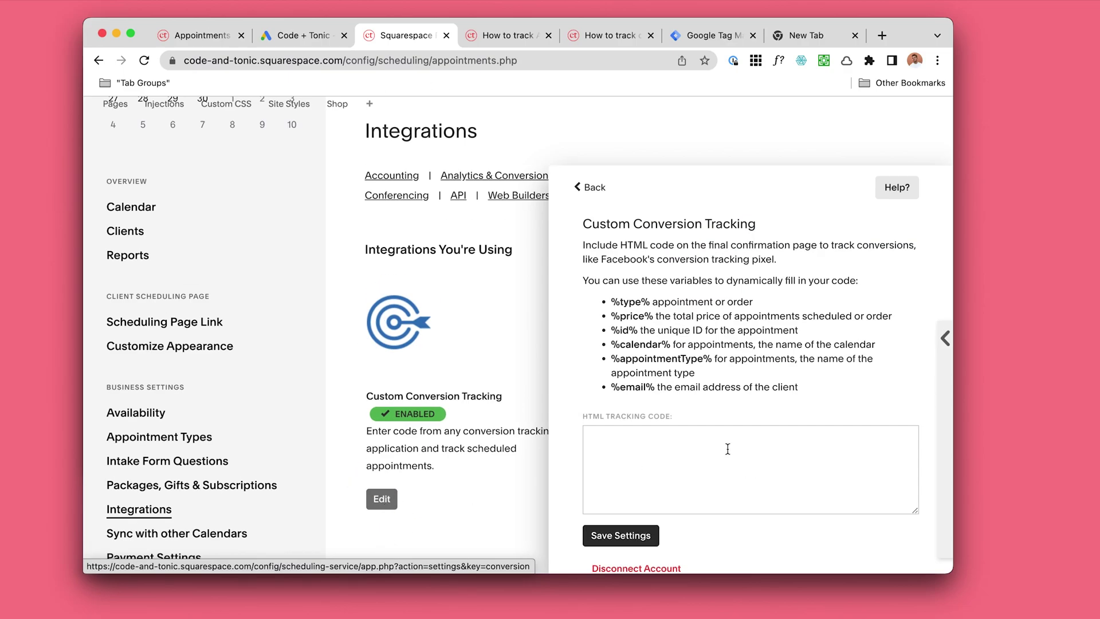
left_click(724, 433)
key("super+v")
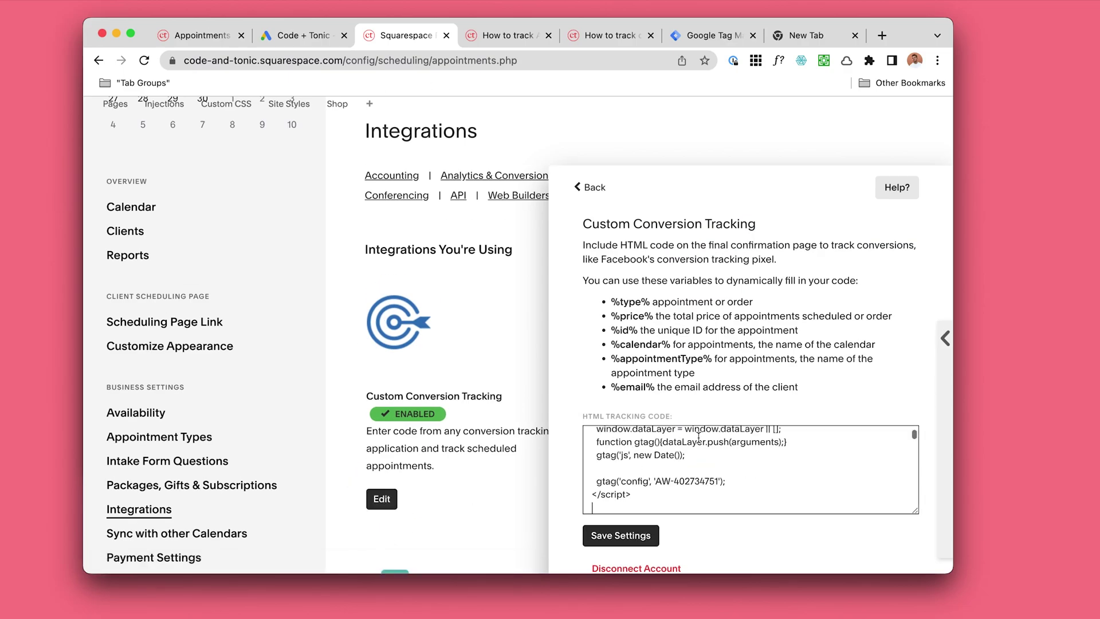
Step: Open the event tag for 'Book Acuity appointment (GTM)' and select its whole event snippet
left_click(289, 36)
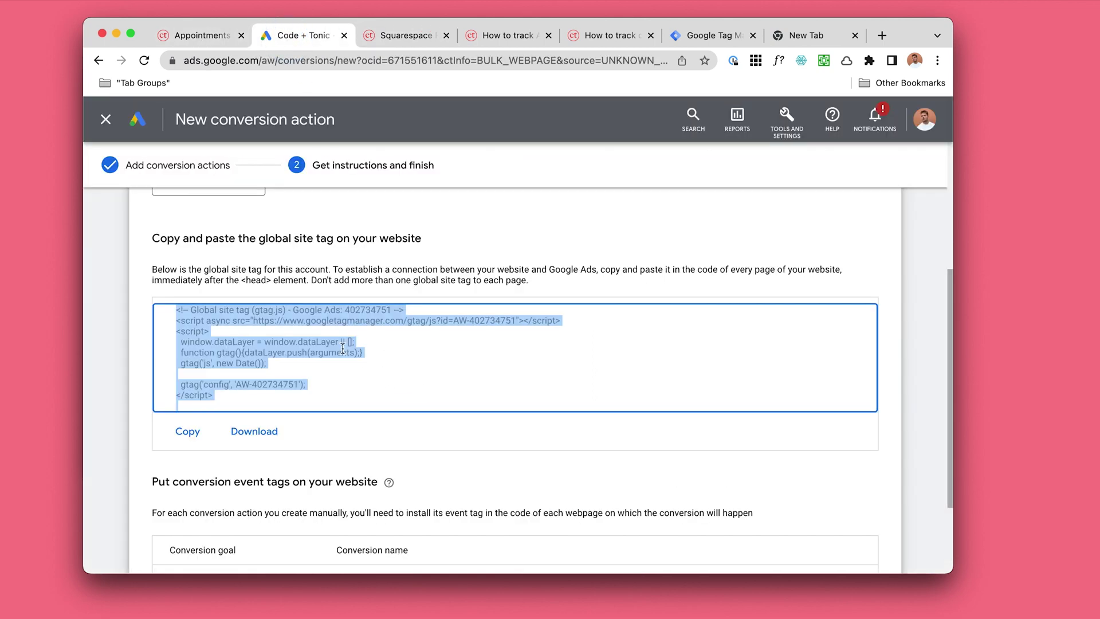
scroll(342, 349, "down", 2)
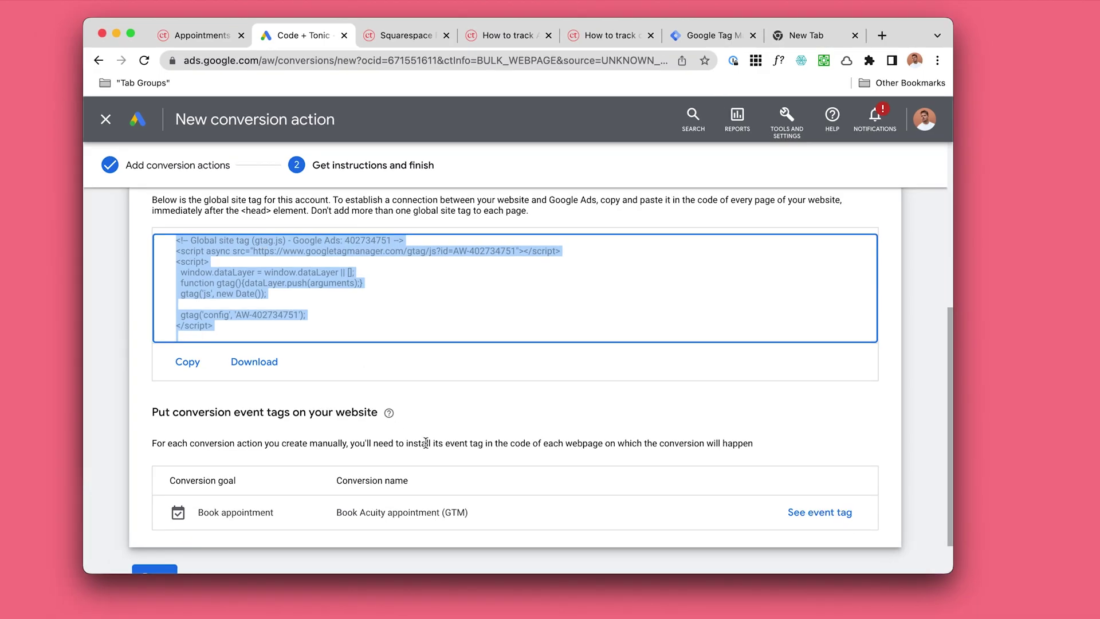
scroll(426, 443, "down", 2)
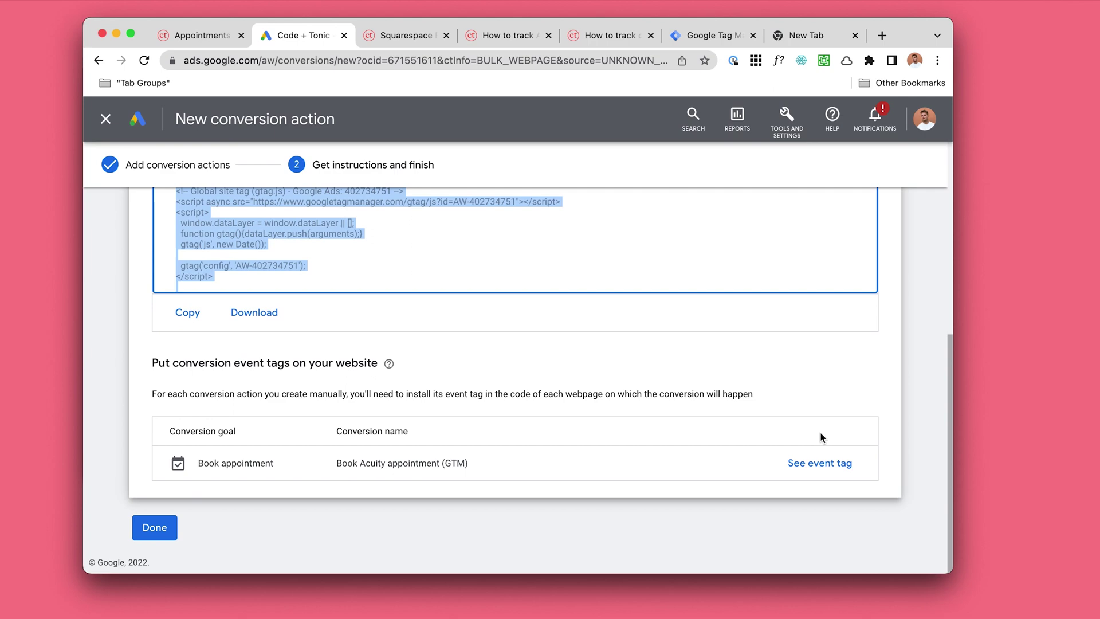
left_click(819, 462)
left_click(414, 422)
key("super+c")
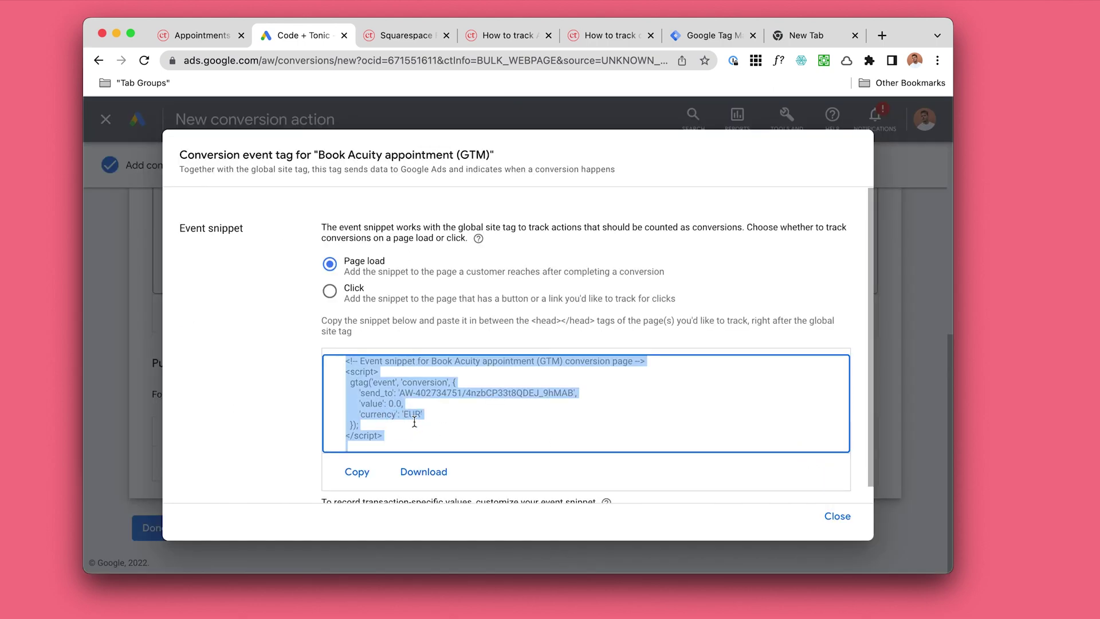
Step: Paste the Google Ads event snippet on a new line below the global site tag
left_click(408, 35)
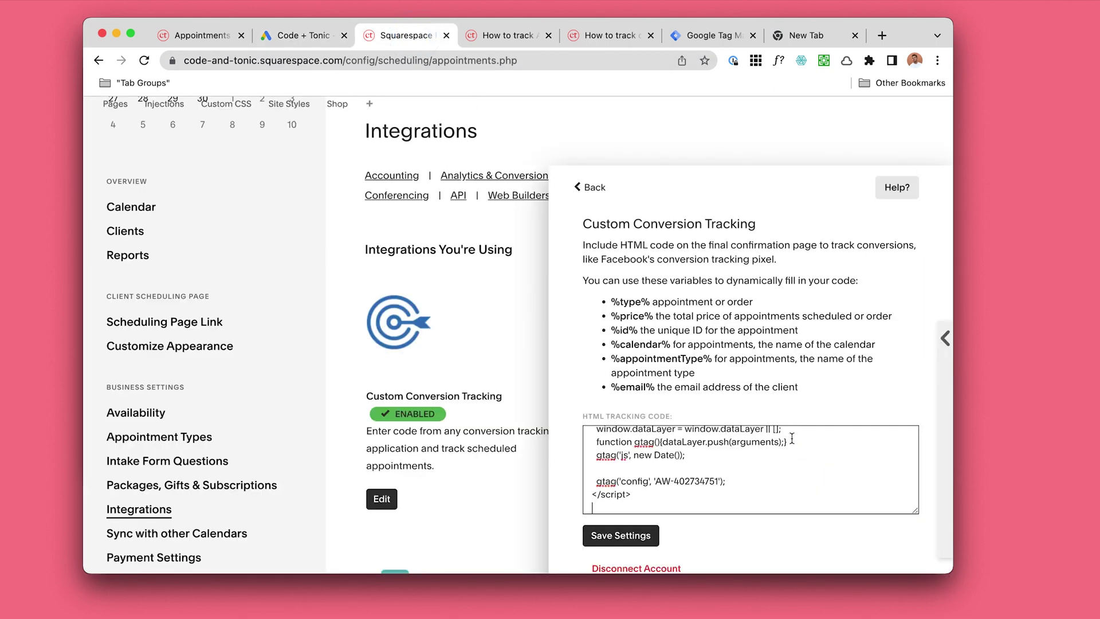
left_click(769, 454)
key("super+a")
key("BackSpace")
key("super+v")
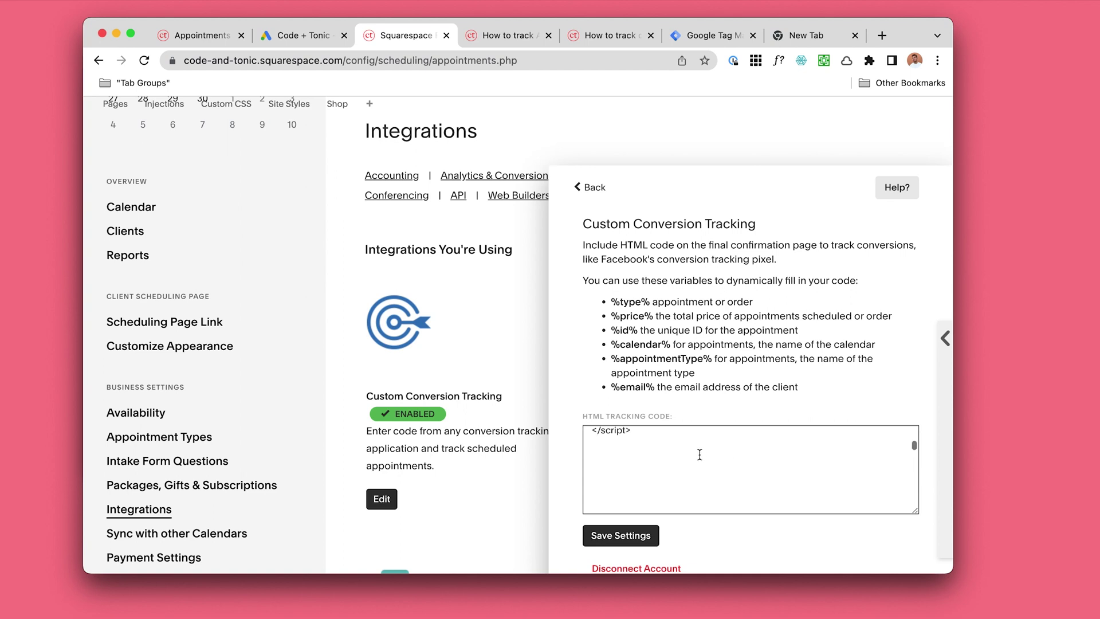
scroll(703, 459, "up", 4)
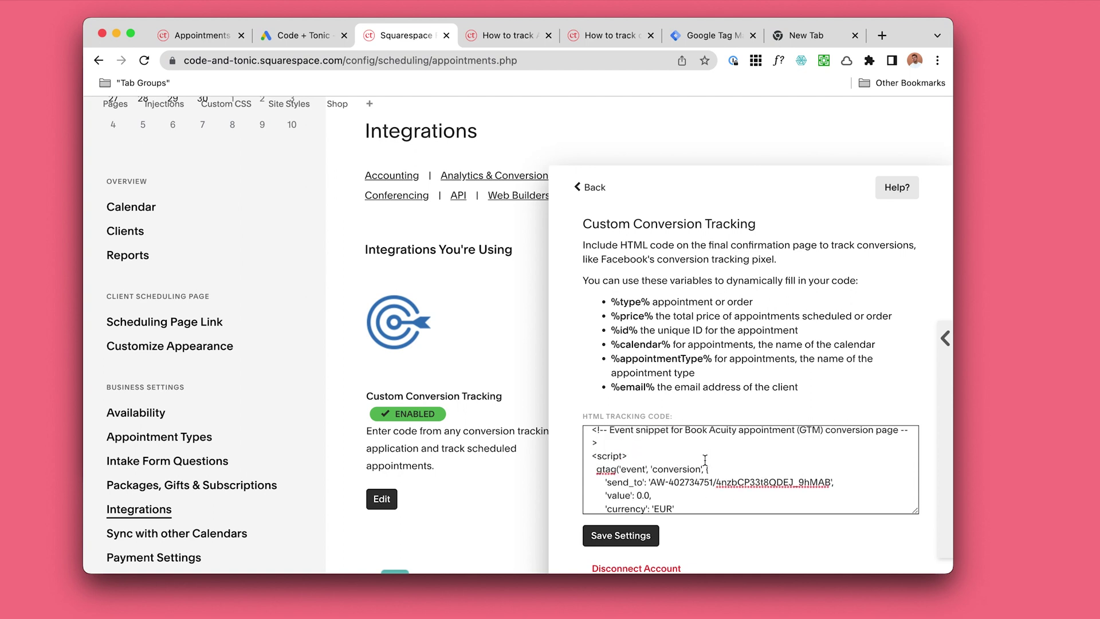
scroll(708, 470, "up", 3)
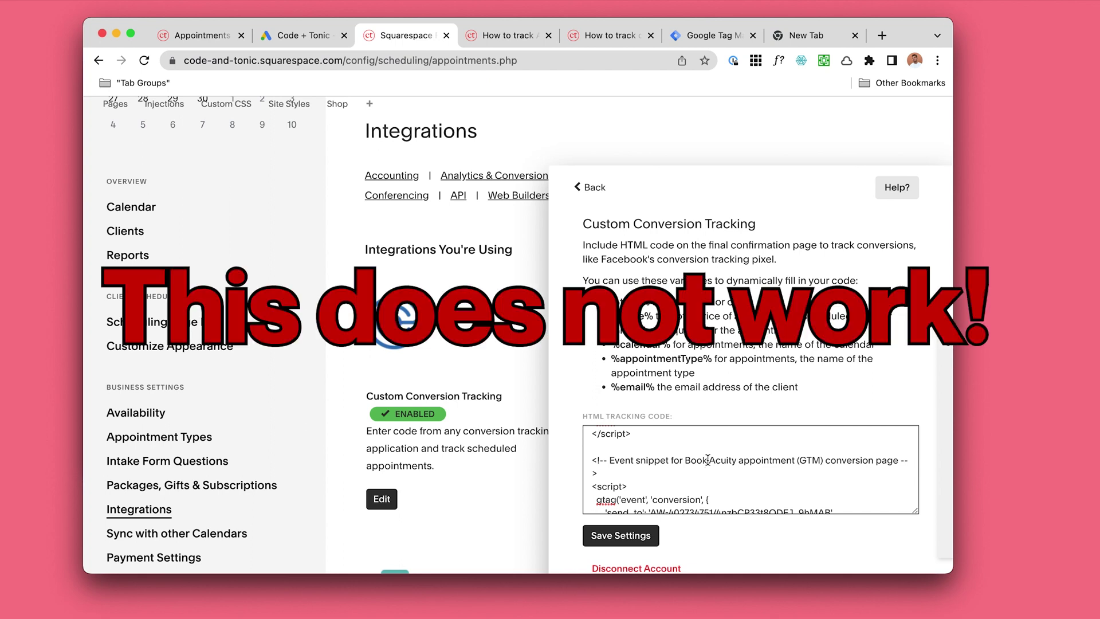
scroll(696, 450, "up", 6)
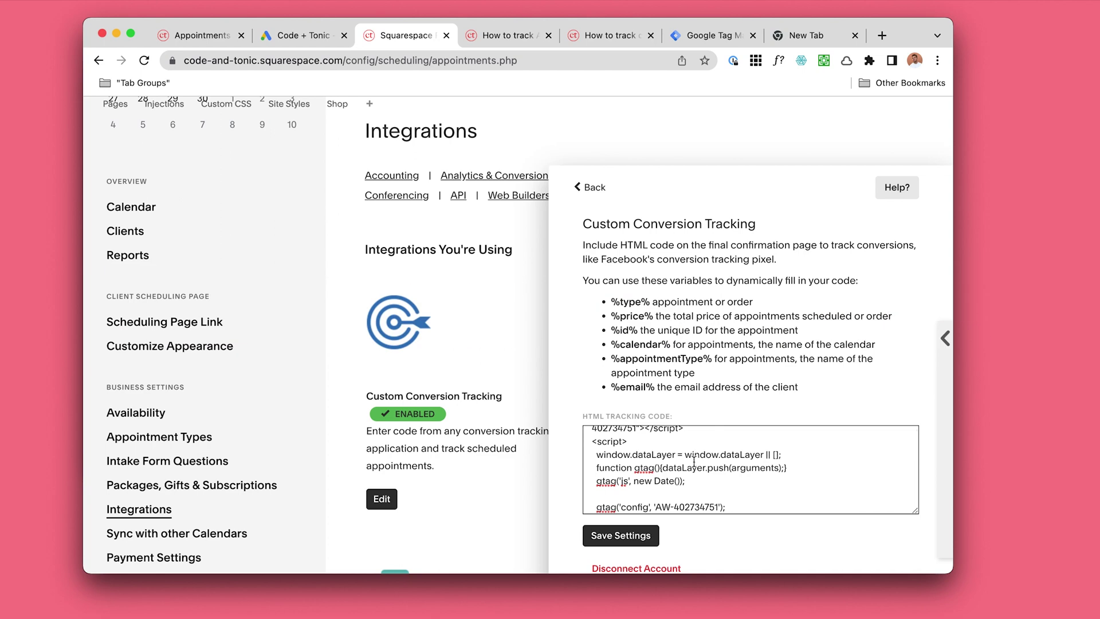
Step: Glance at the conversion-tracking blog posts, then return to the Book an appointment page
left_click(505, 35)
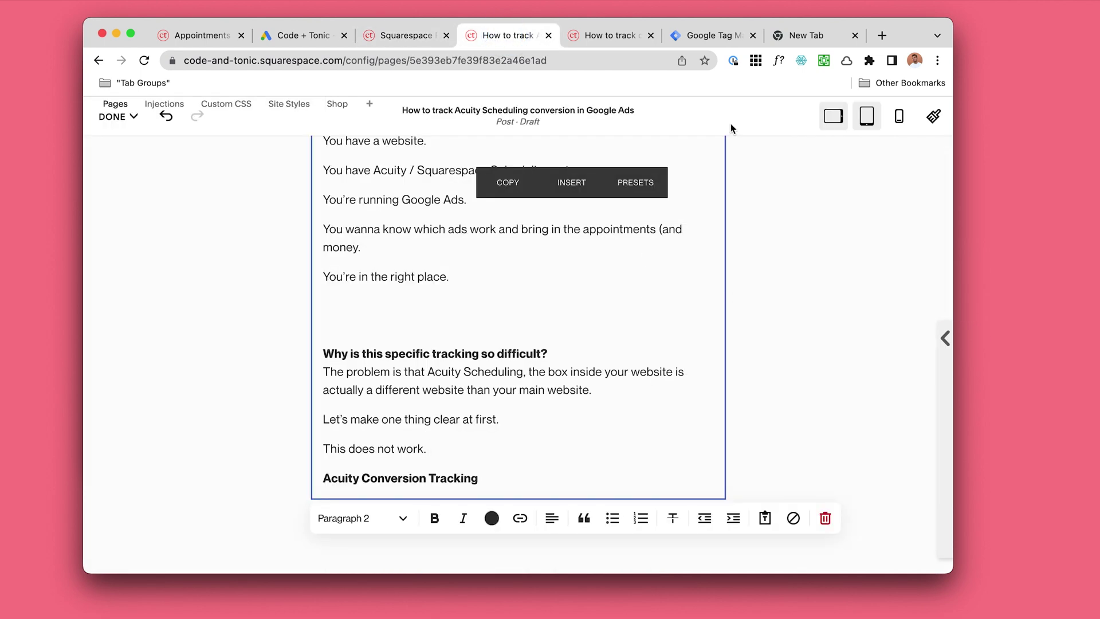
left_click(610, 35)
left_click(201, 35)
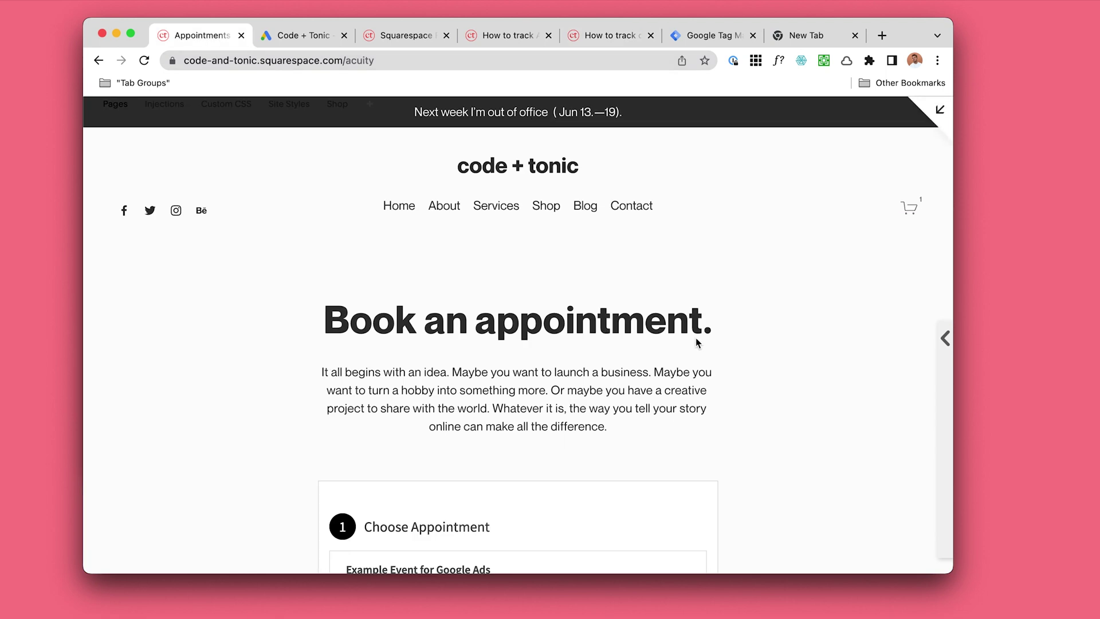
scroll(697, 342, "down", 5)
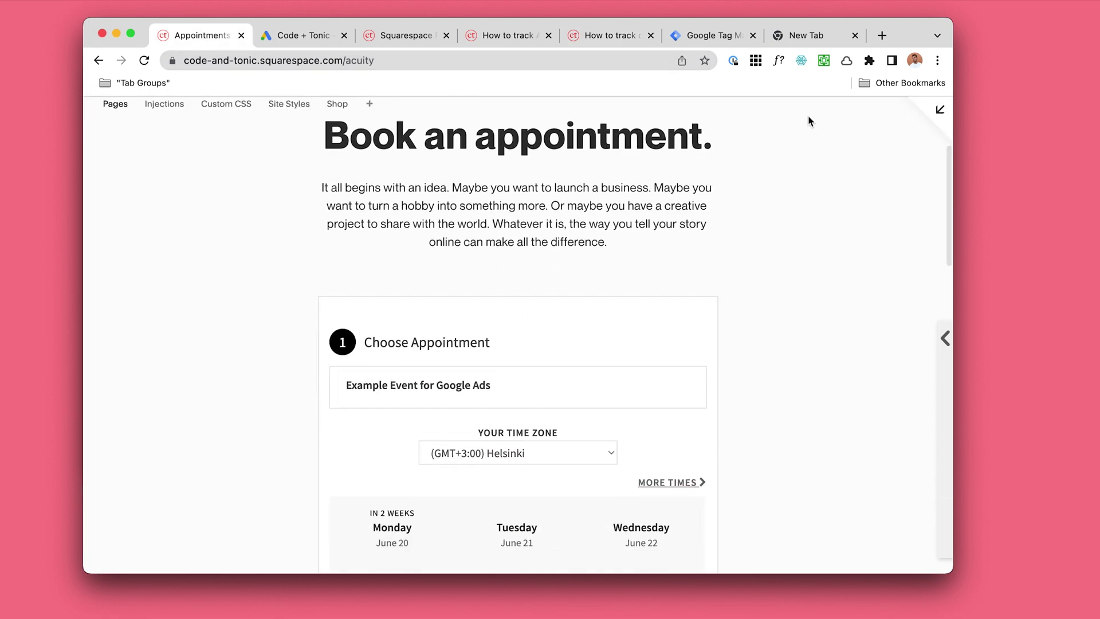
scroll(201, 185, "up", 3)
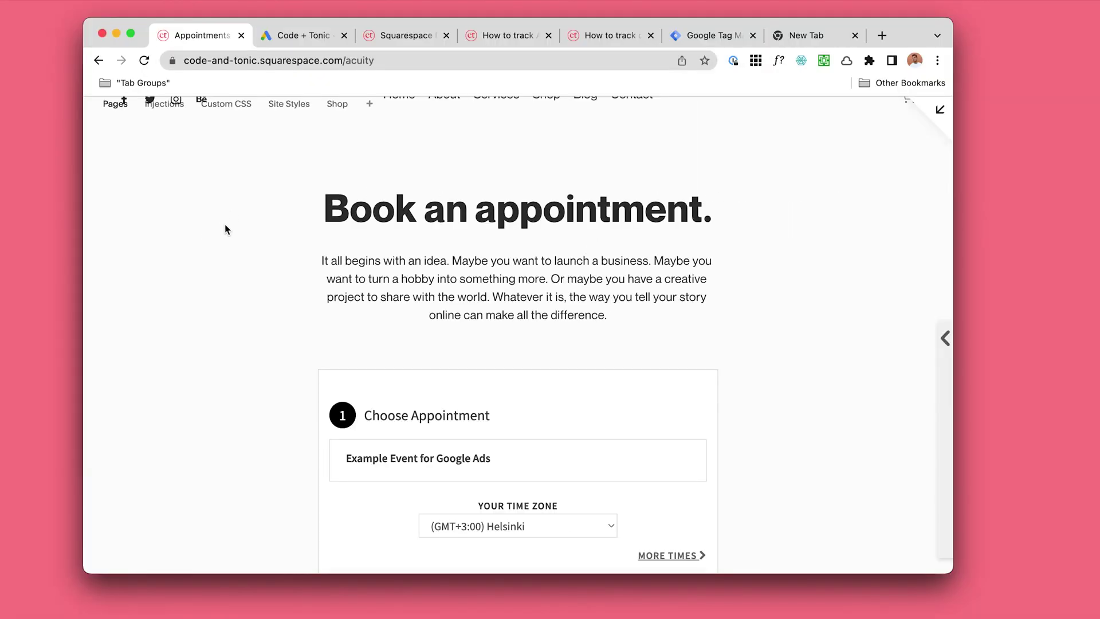
scroll(225, 225, "down", 3)
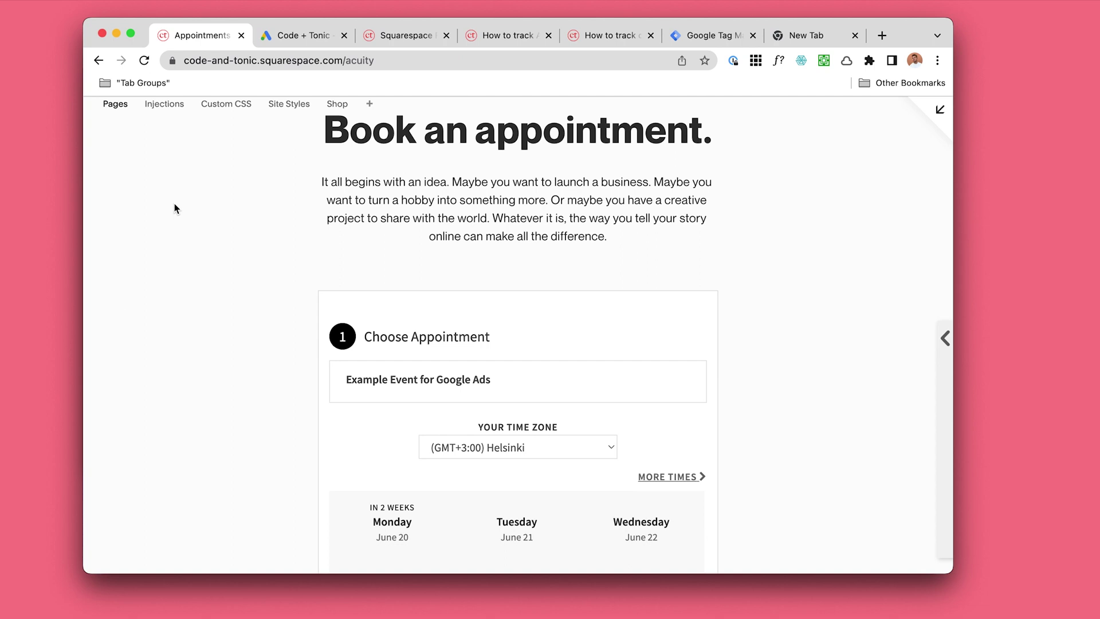
Step: Pick the Tuesday June 21 10:00am slot, continue to Your Information, and open DevTools
left_click(163, 184)
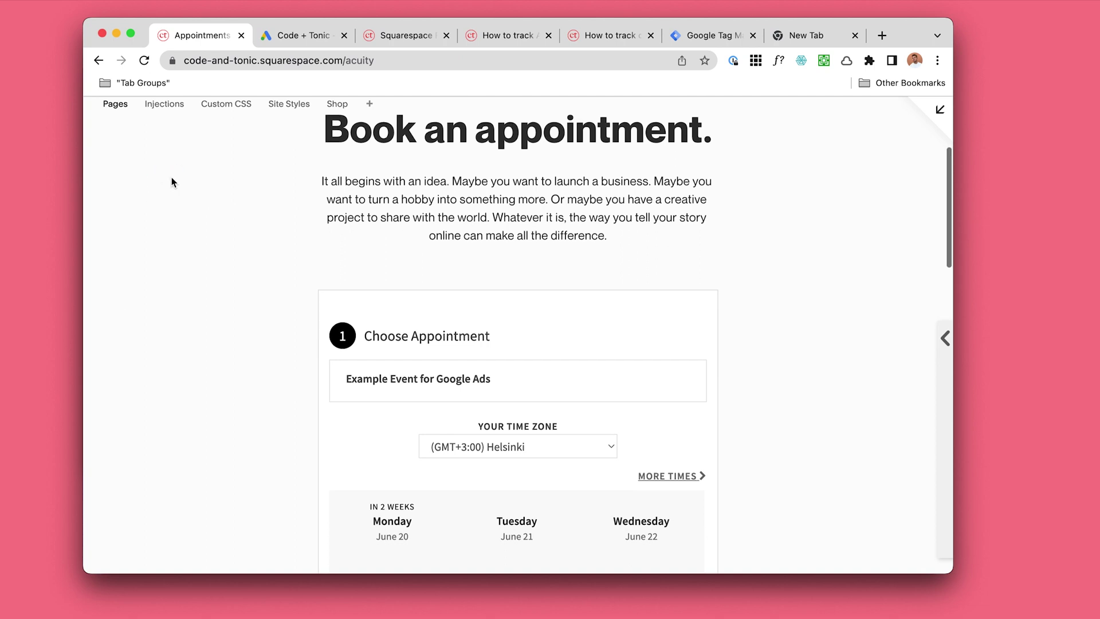
left_click(761, 213)
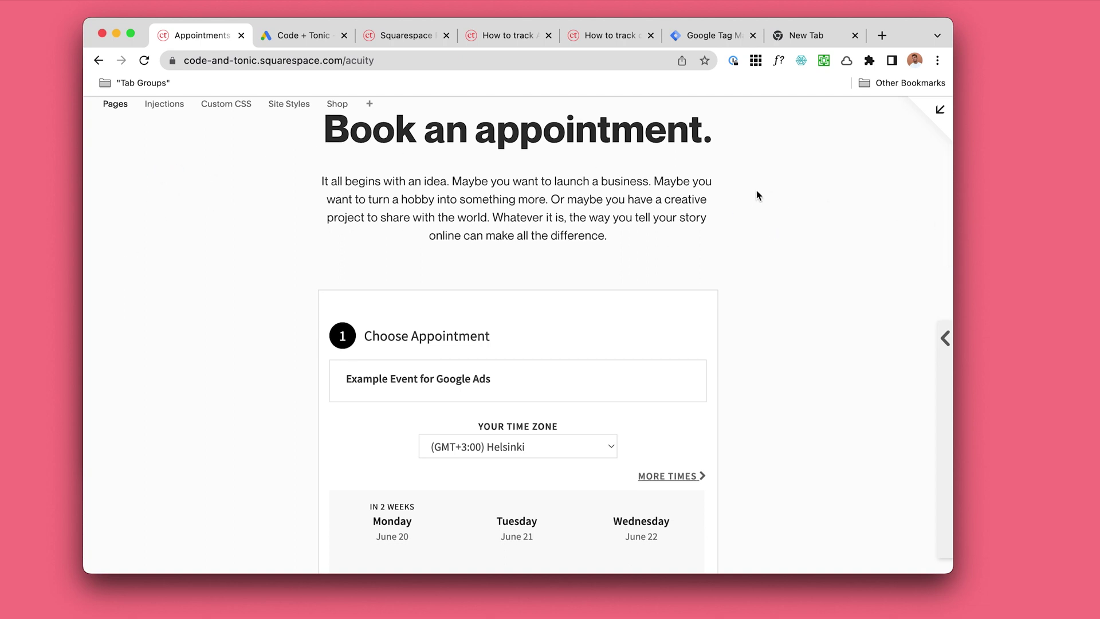
scroll(250, 281, "down", 10)
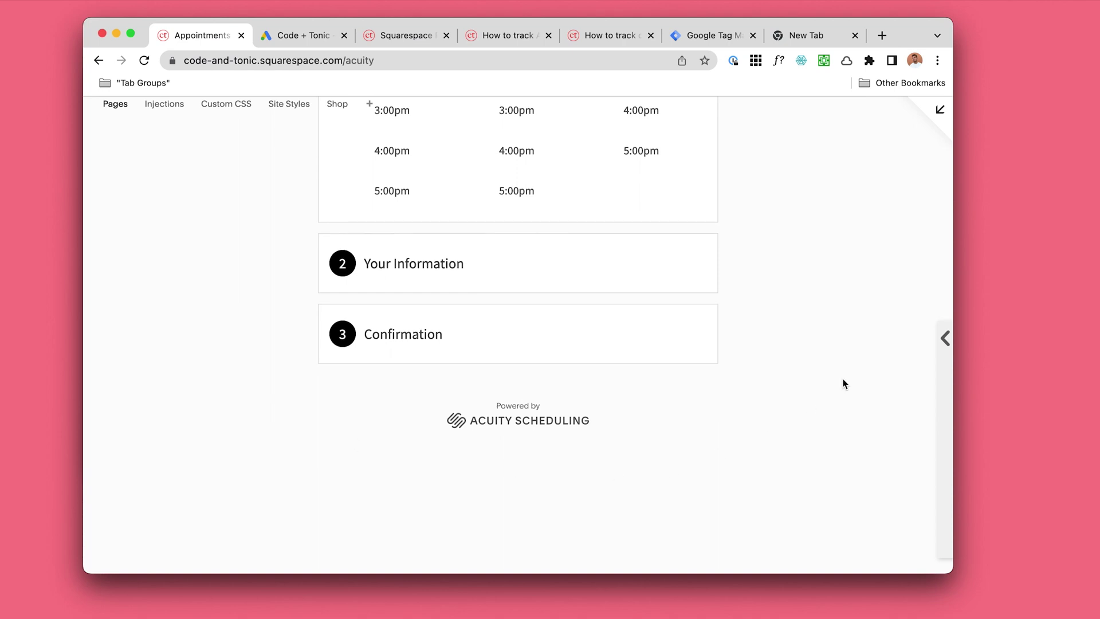
scroll(842, 381, "up", 5)
scroll(842, 379, "up", 3)
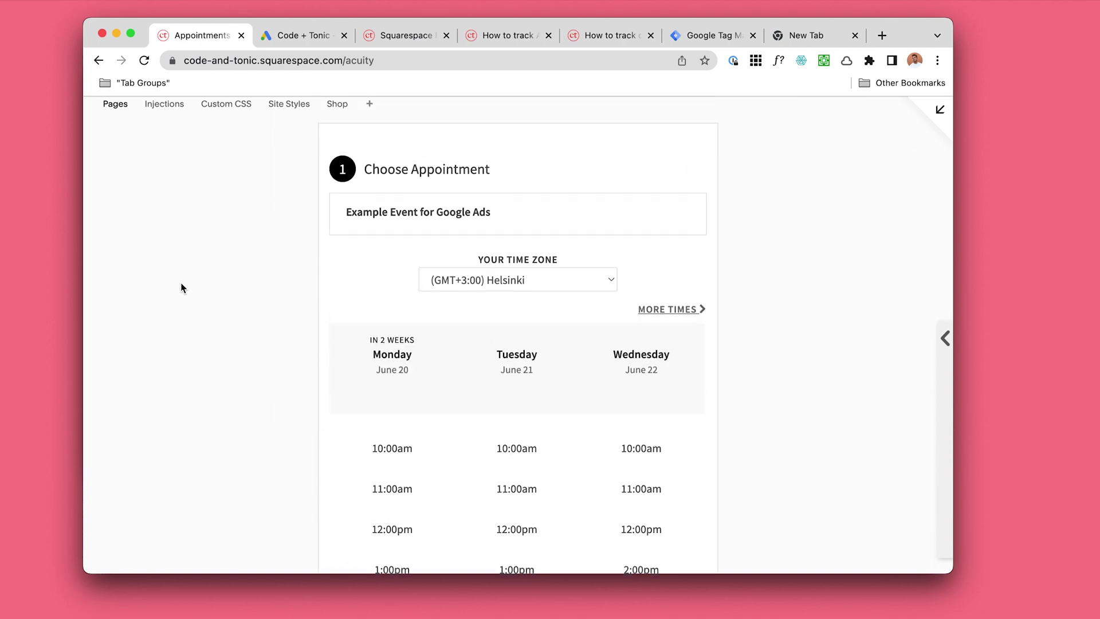
scroll(183, 285, "down", 2)
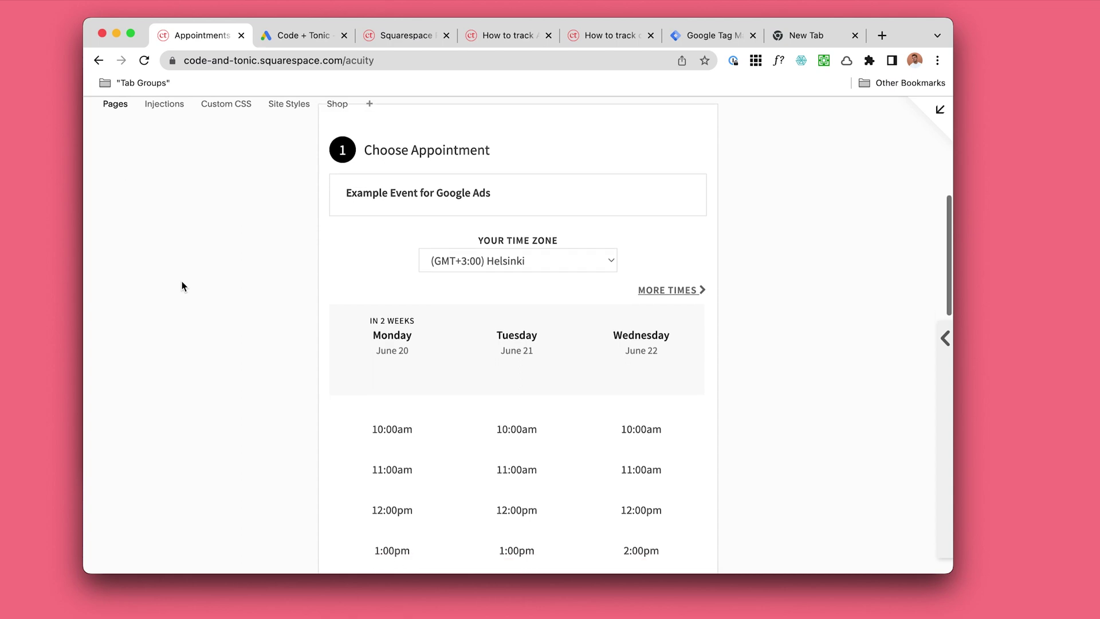
scroll(487, 182, "up", 3)
scroll(651, 294, "down", 3)
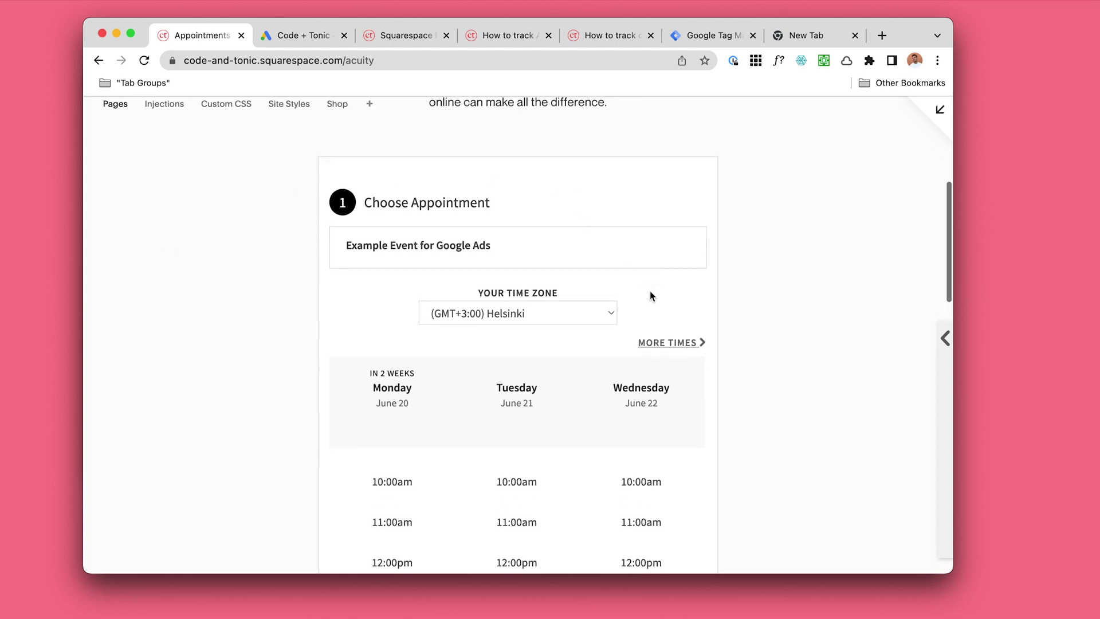
left_click(520, 422)
left_click(537, 451)
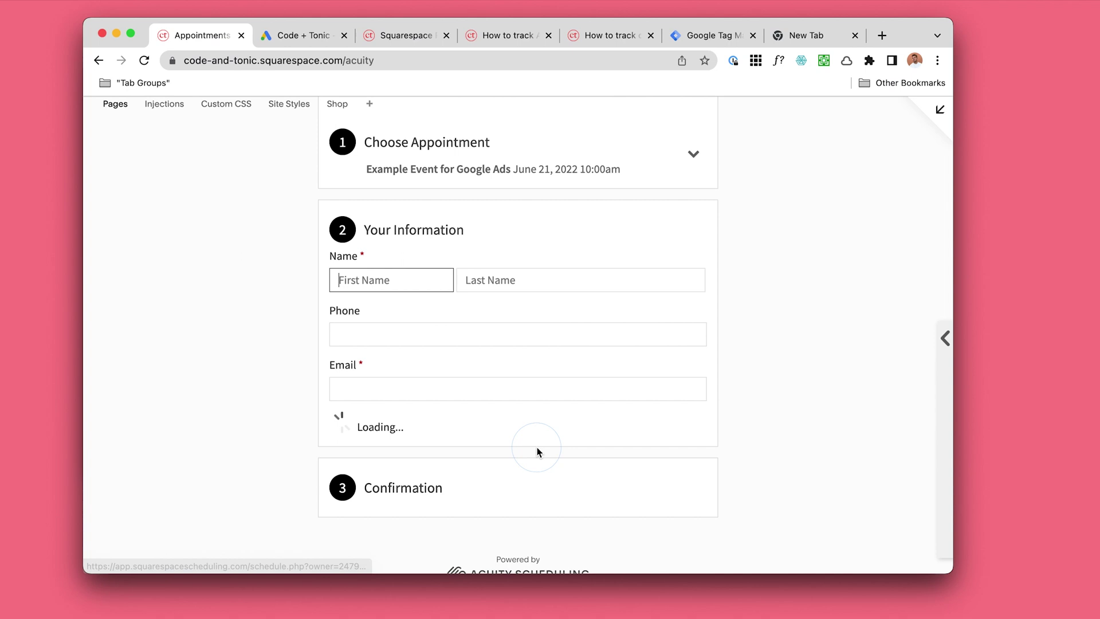
scroll(500, 361, "up", 4)
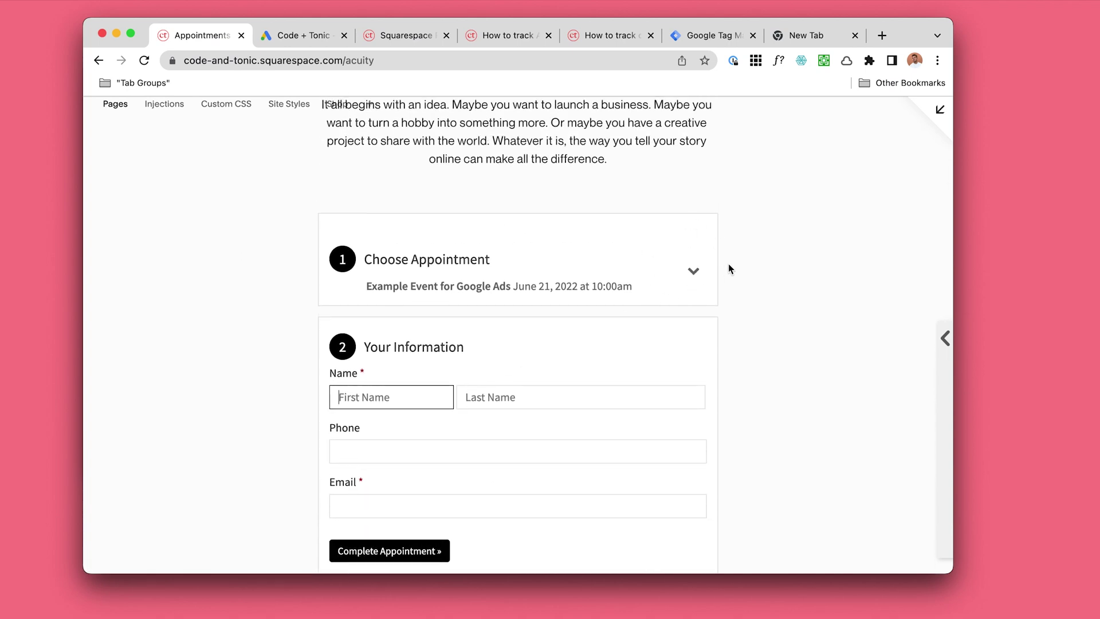
key("super+alt+i")
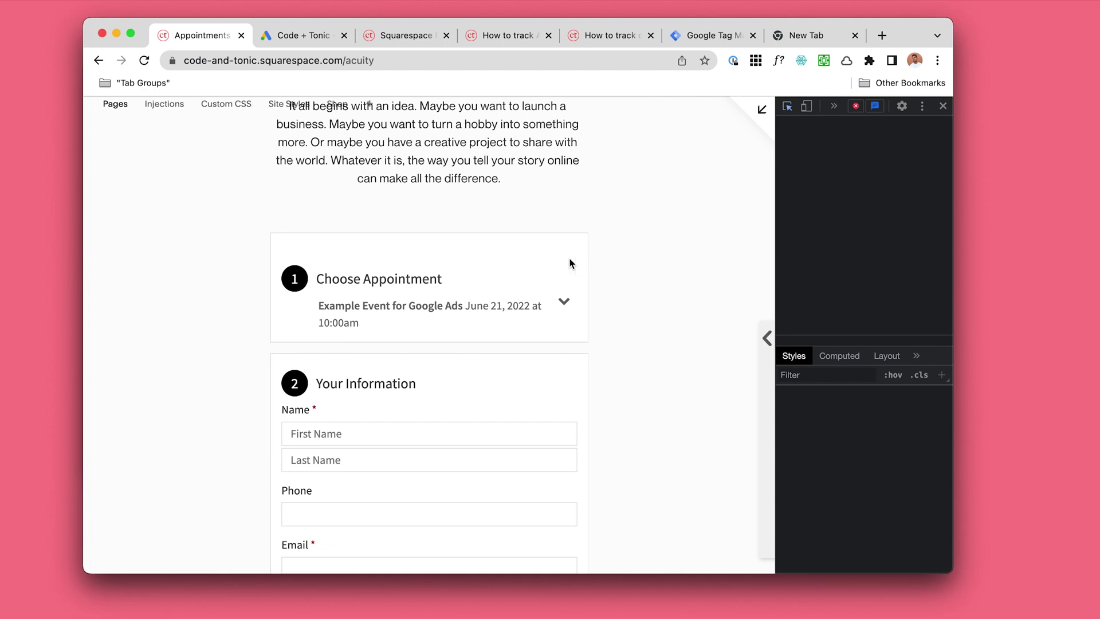
Step: Dock DevTools at the bottom, enlarge it, and inspect the booking form up to its iframe
left_click(586, 230)
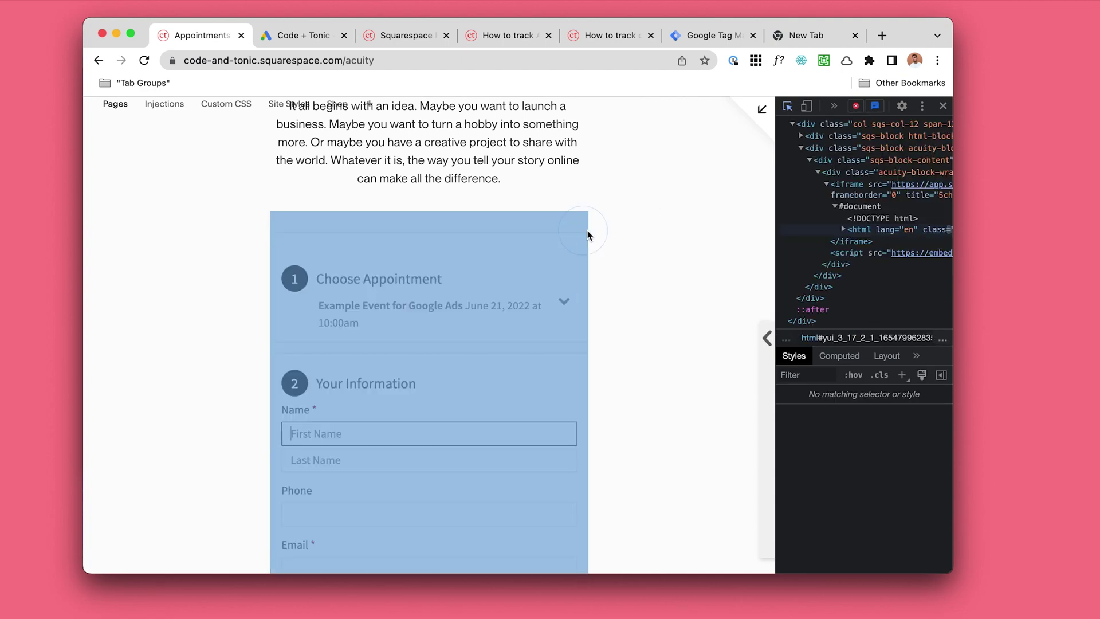
key("super+shift+d")
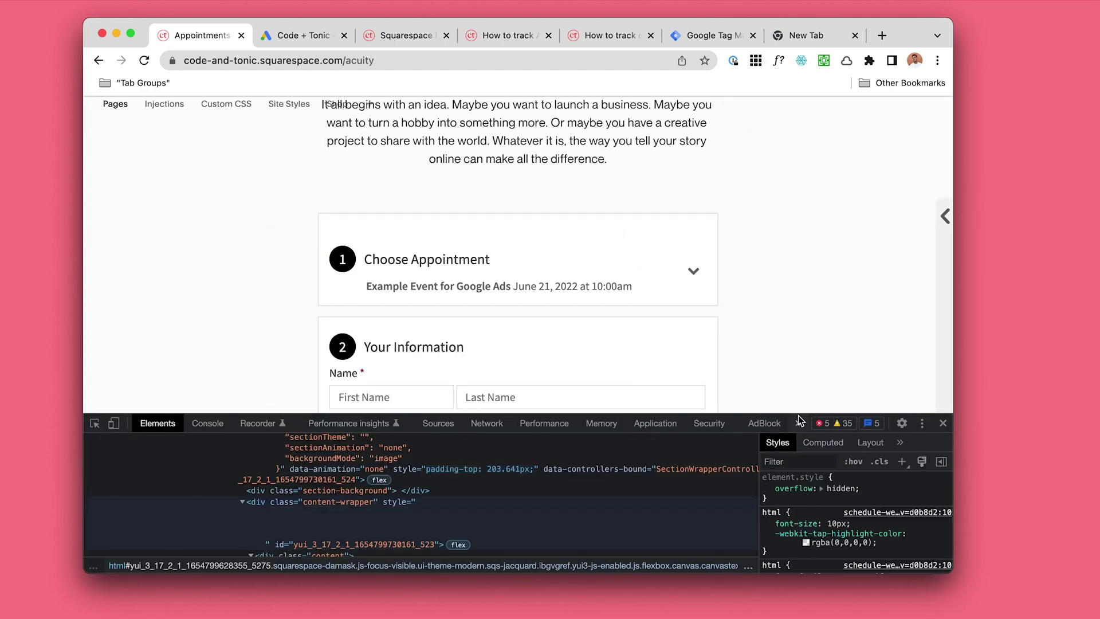
left_click_drag(799, 415, 803, 338)
scroll(360, 471, "up", 3)
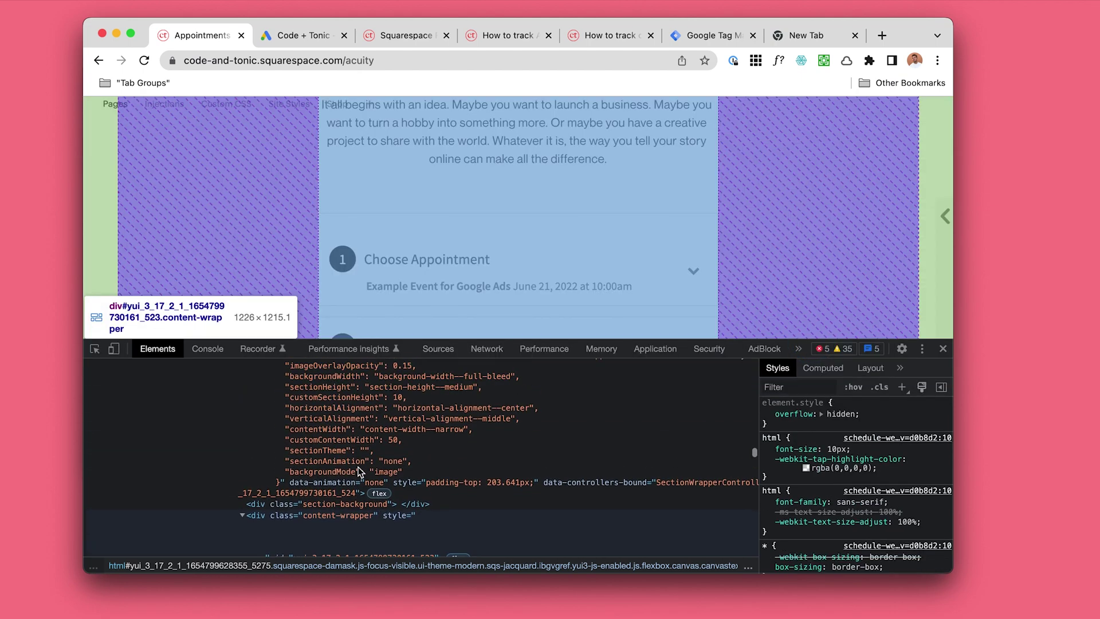
key("super+shift+c")
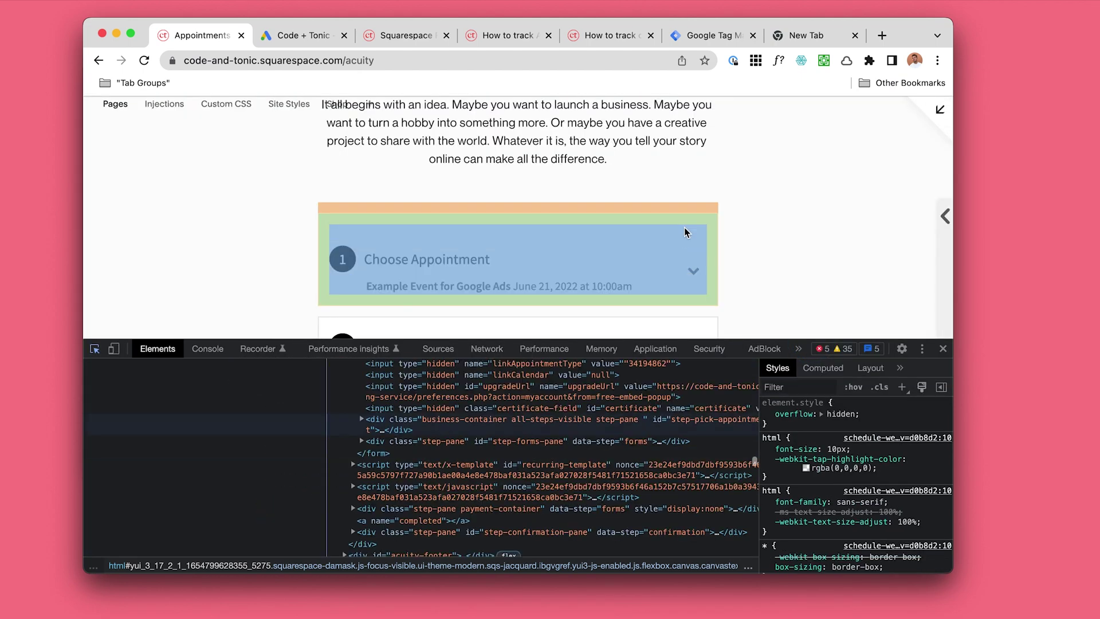
left_click(683, 227)
scroll(482, 455, "up", 10)
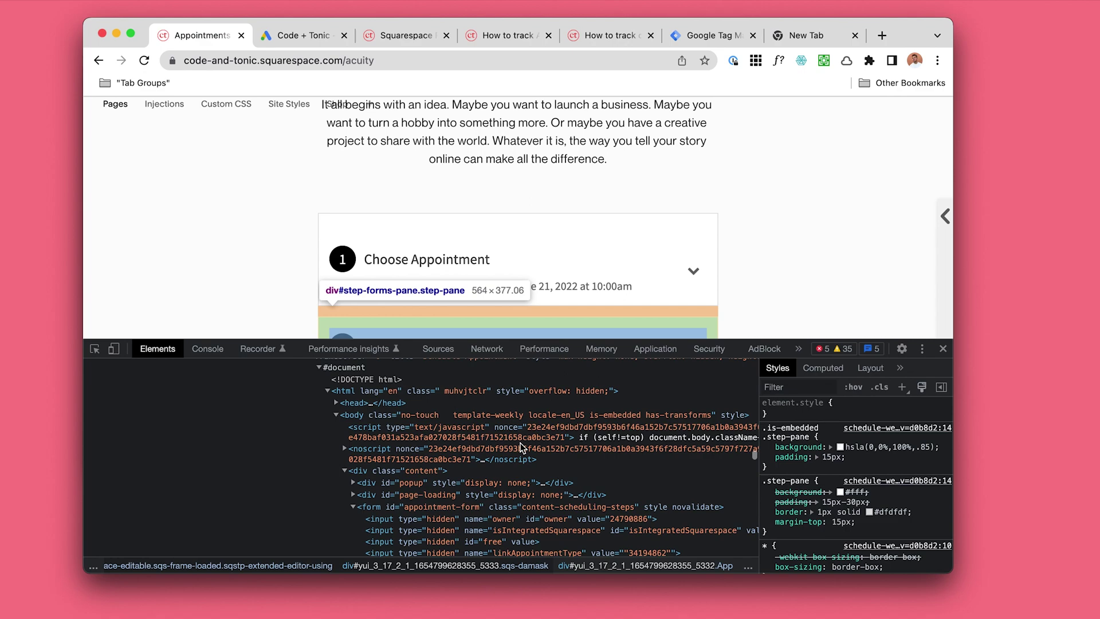
scroll(483, 455, "up", 2)
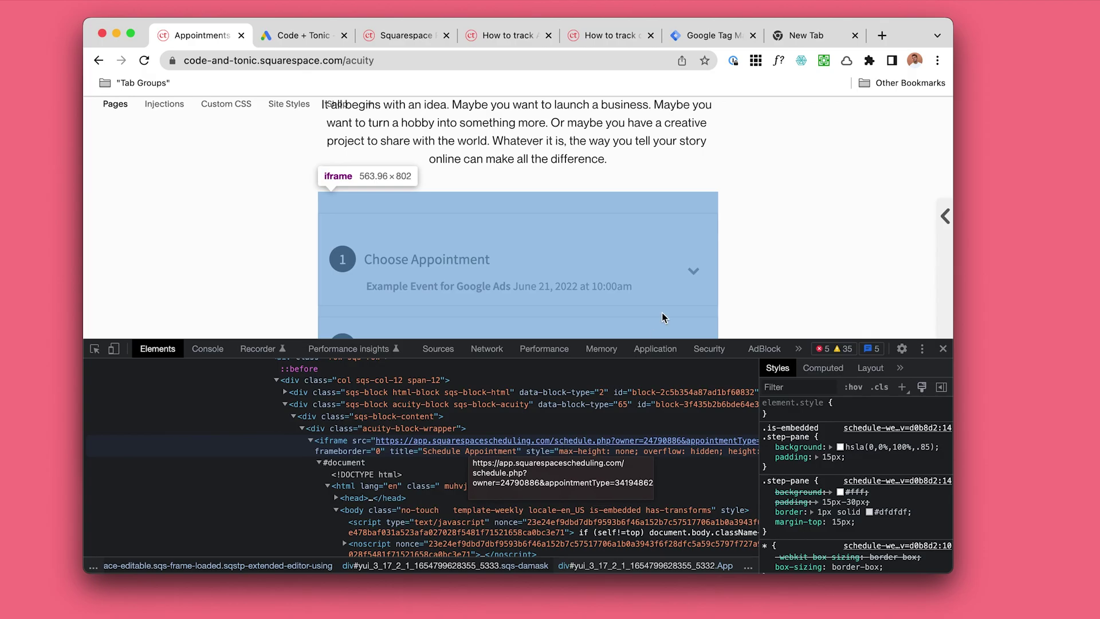
Step: Load the iframe's app.squarespacescheduling.com address in a new tab as a standalone booking page
left_click(777, 274)
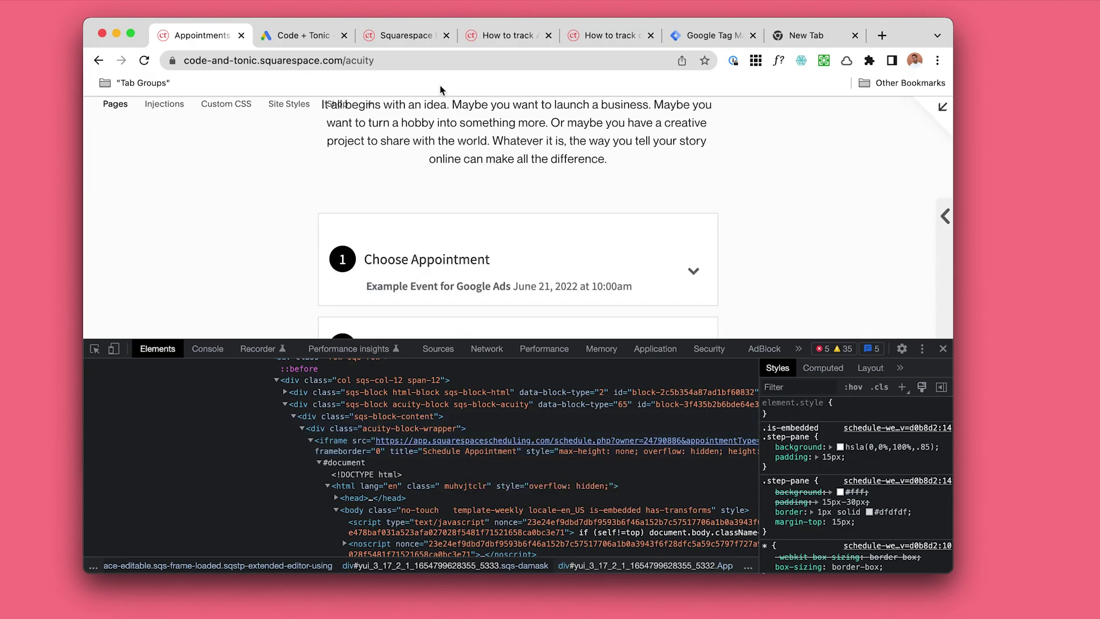
left_click(531, 449)
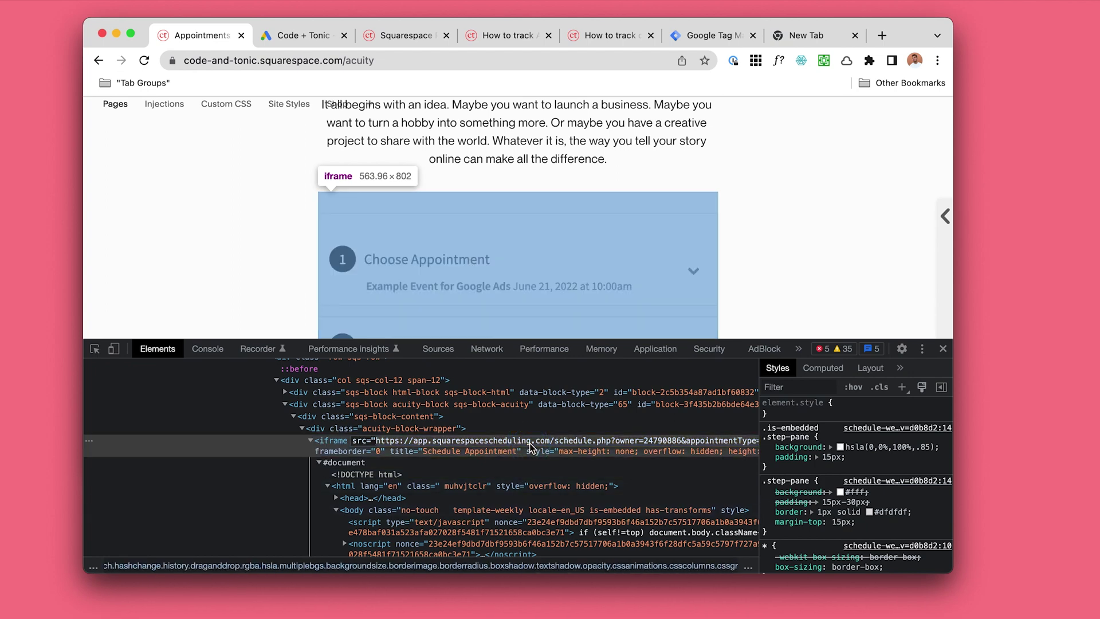
key("super+t")
key("super+v")
key("Return")
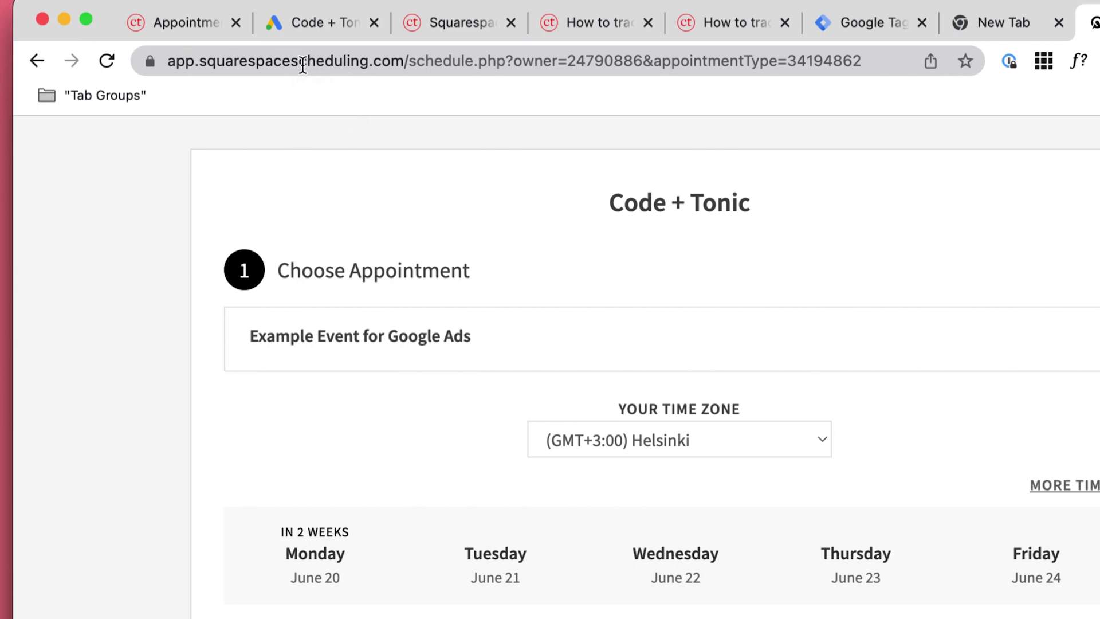
Step: Close DevTools, peek at the standalone scheduling tab, then return to the Book an appointment page
left_click(191, 26)
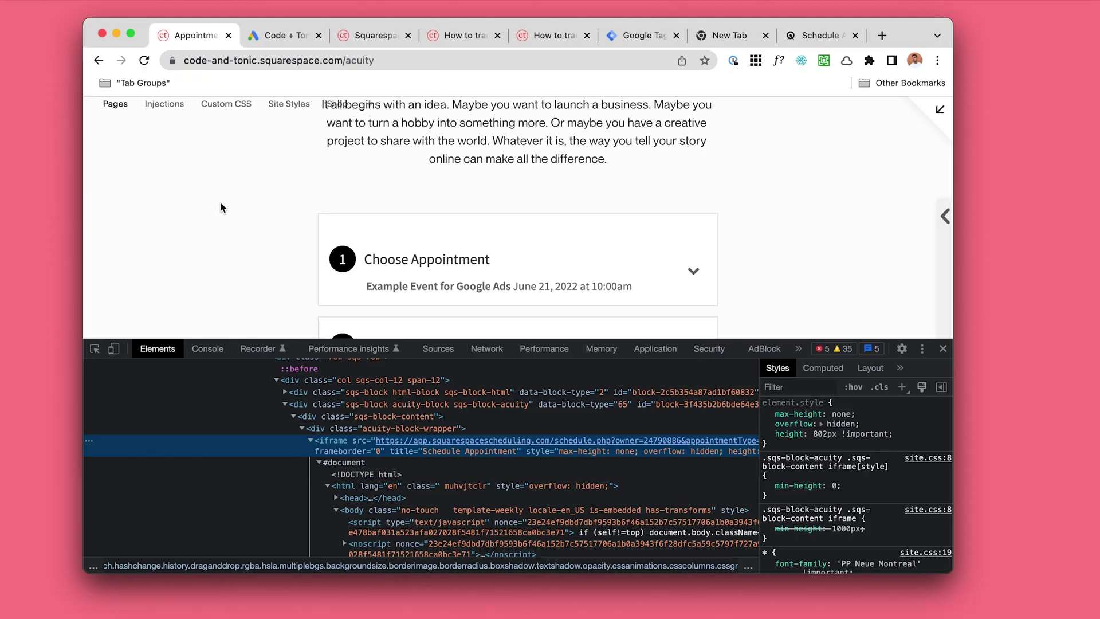
key("super+alt+i")
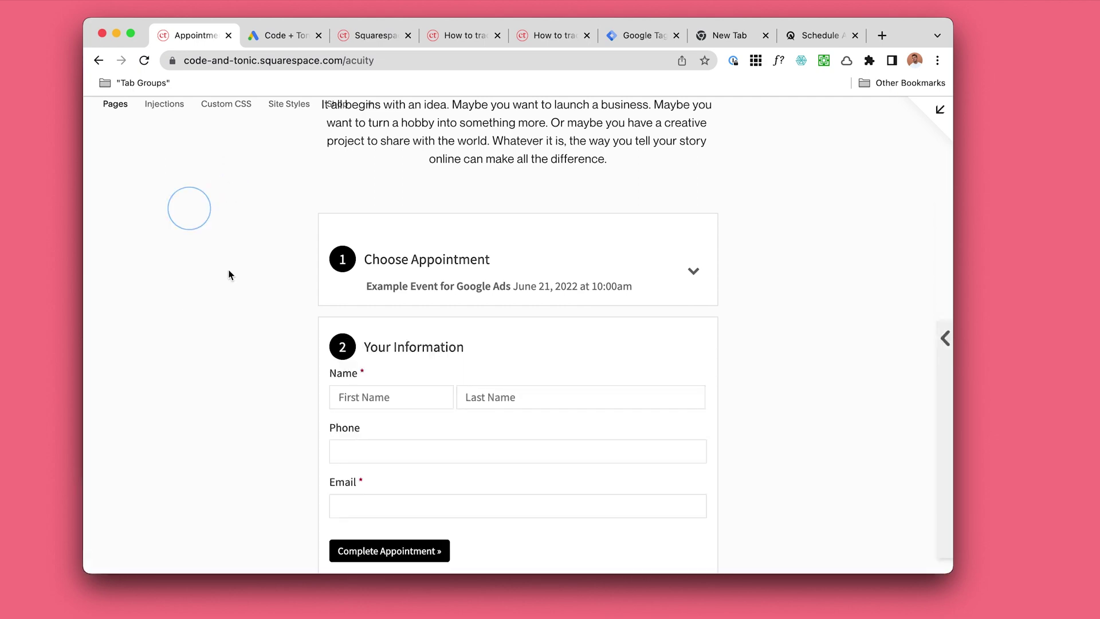
scroll(218, 261, "up", 3)
left_click(813, 36)
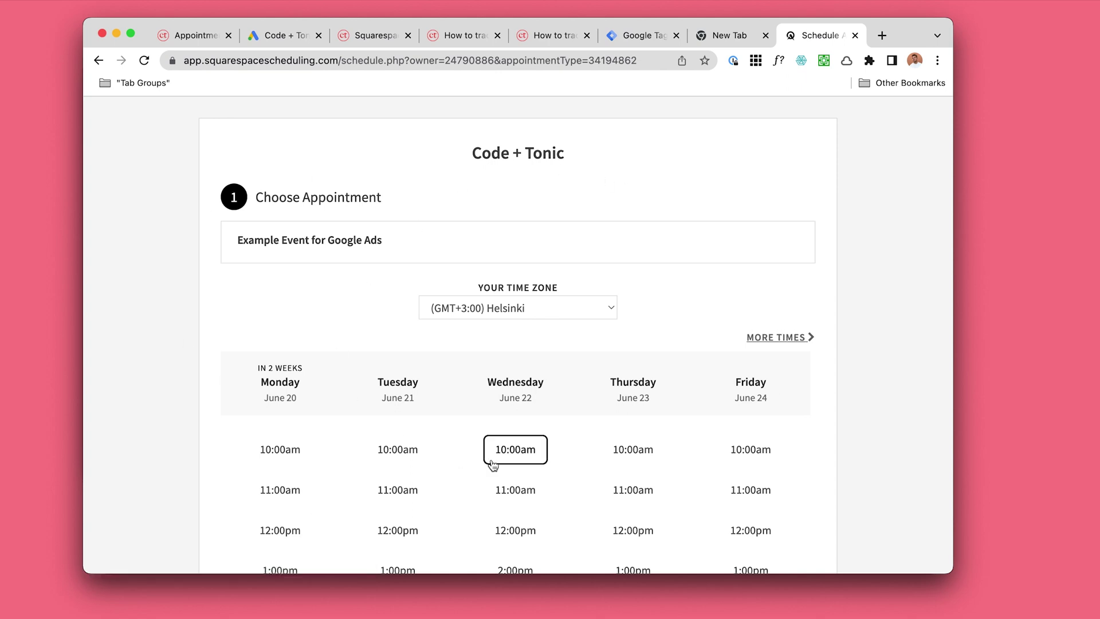
left_click(196, 36)
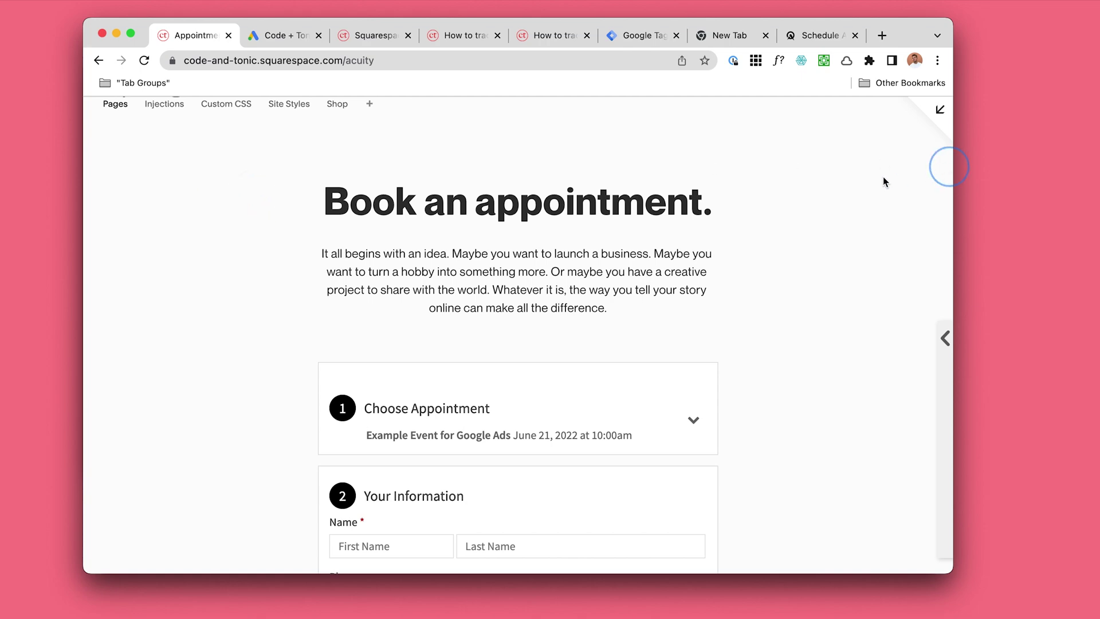
Step: Click around the embedded booking form, then show the Integrations page's Custom Conversion Tracking code
scroll(204, 281, "down", 10)
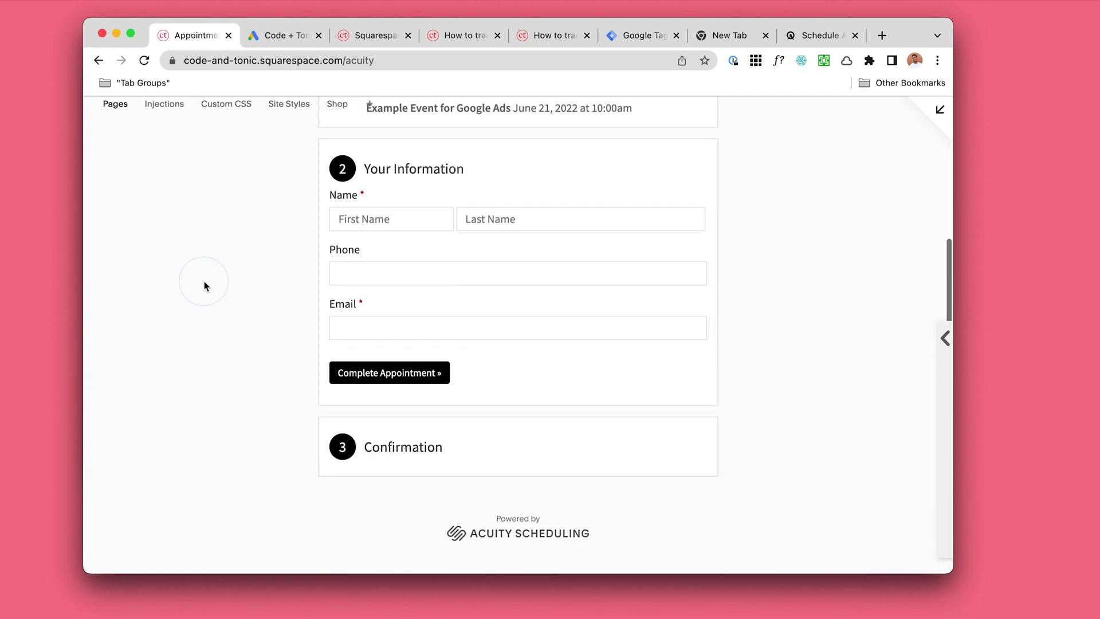
scroll(803, 356, "up", 8)
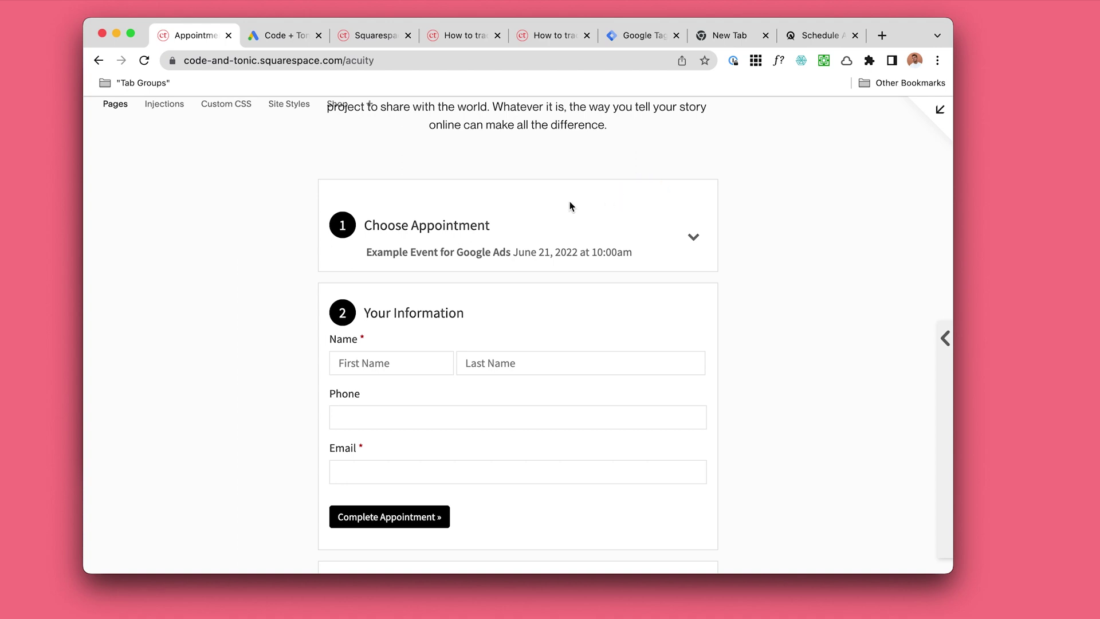
left_click(586, 198)
left_click(804, 197)
left_click(636, 201)
left_click(753, 188)
left_click(689, 201)
left_click(743, 187)
left_click(747, 191)
left_click(682, 196)
left_click(751, 187)
left_click(690, 200)
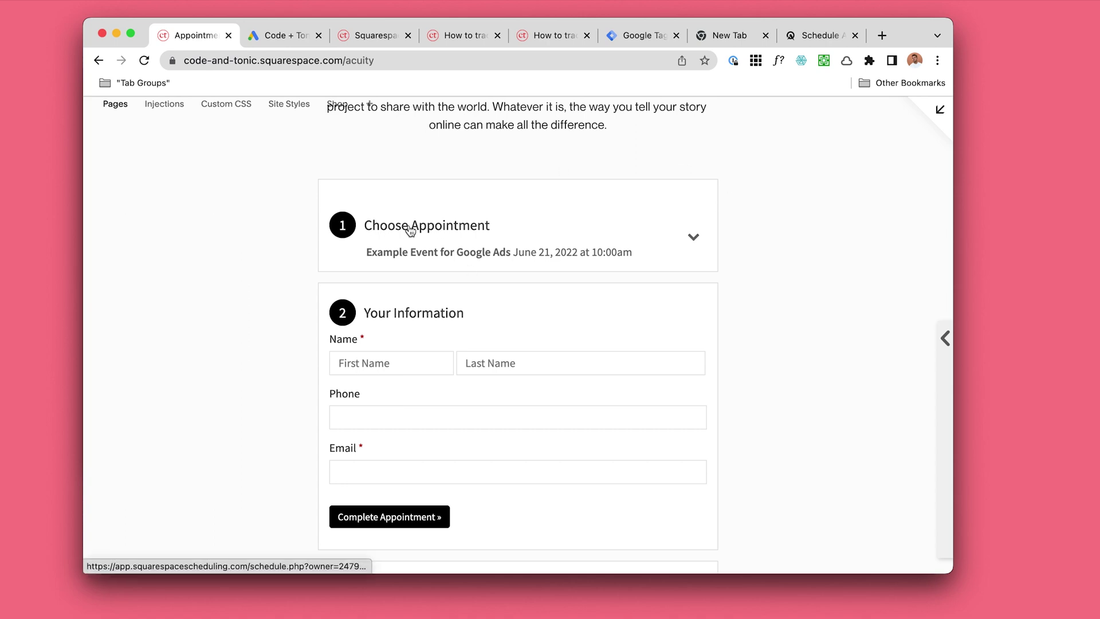
left_click(356, 36)
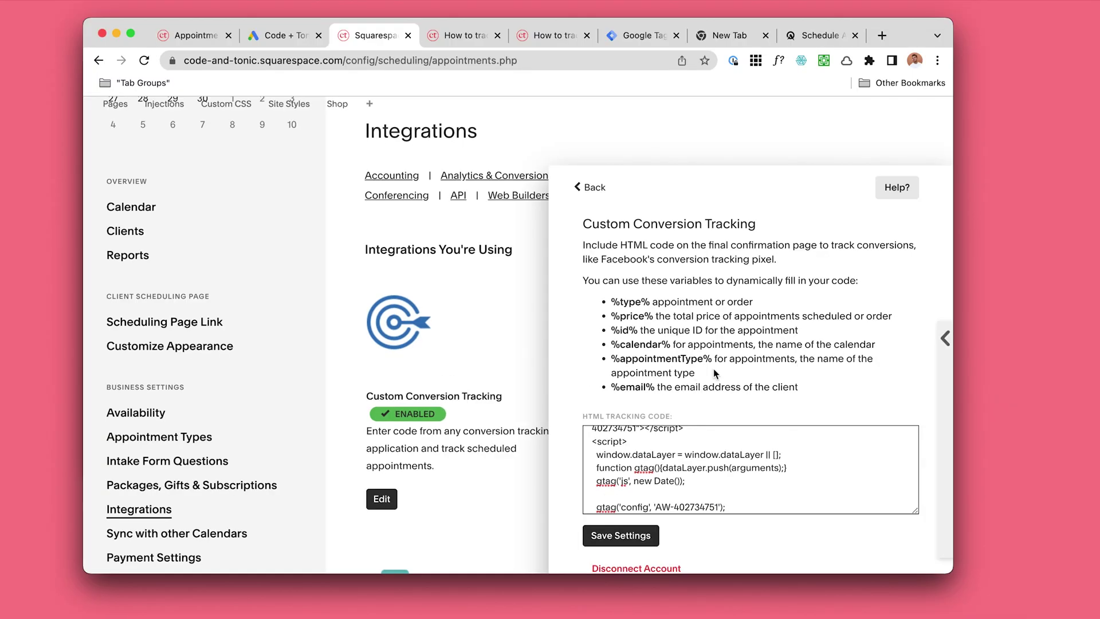
Step: View and reload the standalone scheduling page's URL, then go back to the Book an appointment tab
left_click(216, 37)
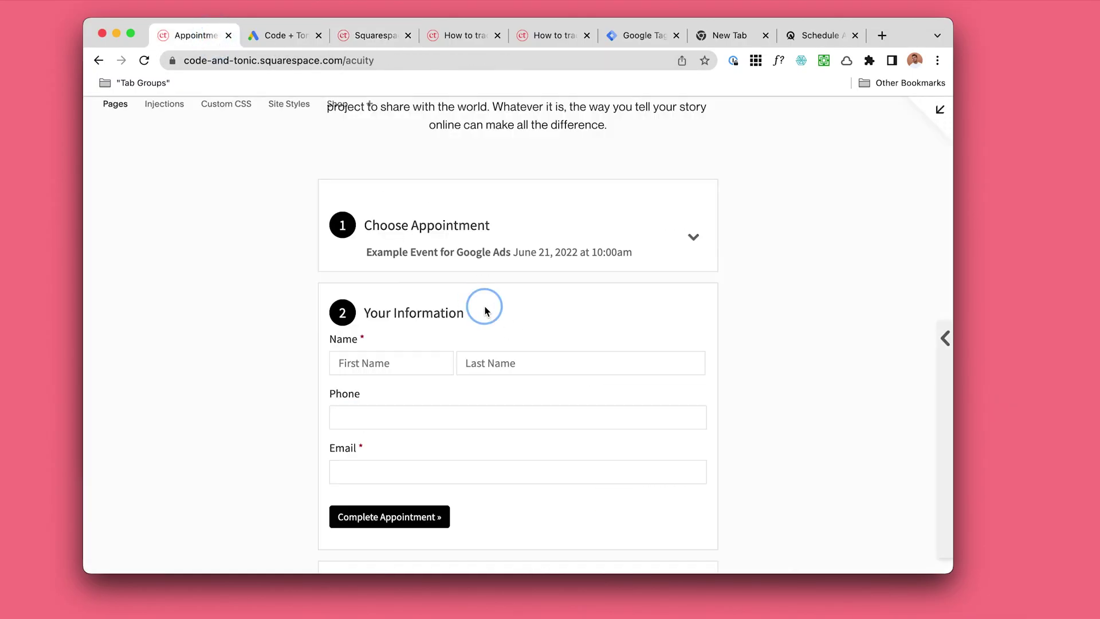
left_click(813, 43)
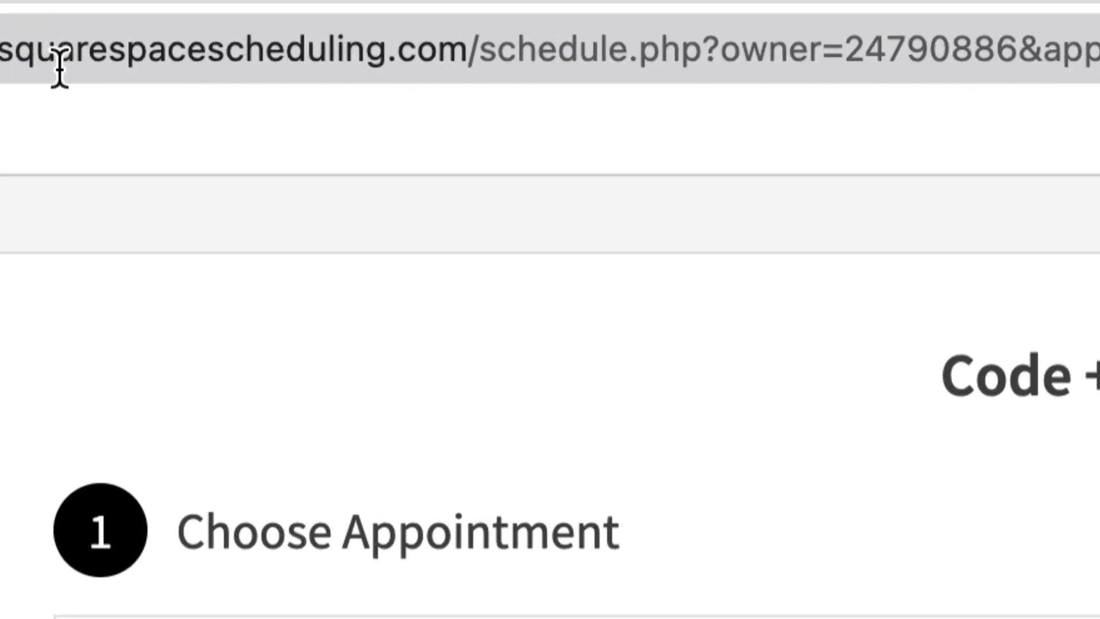
left_click(83, 66)
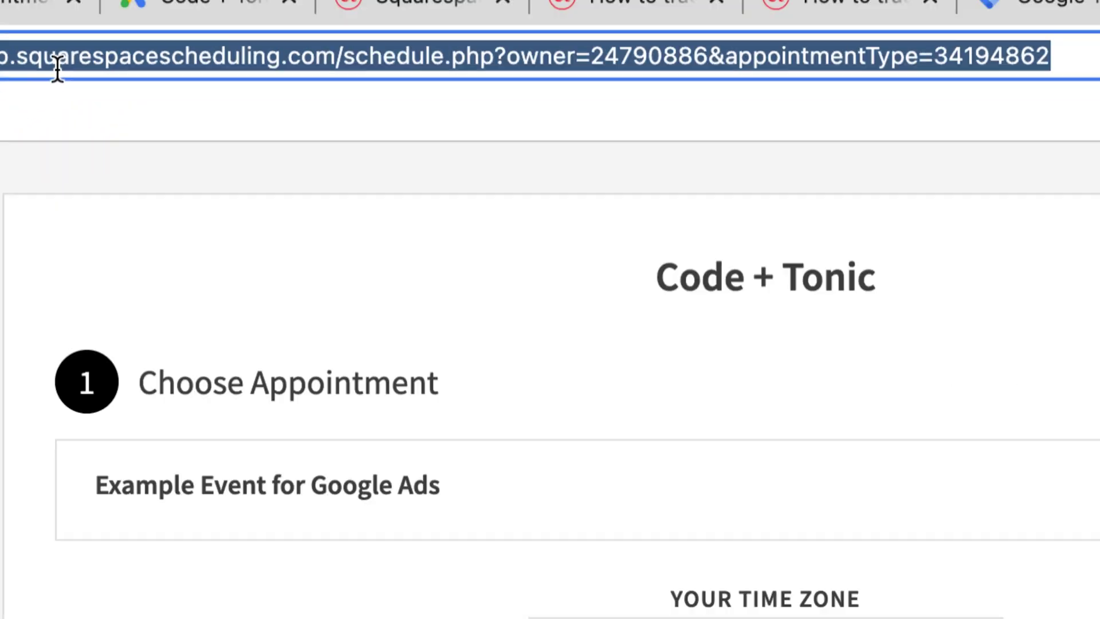
left_click(165, 243)
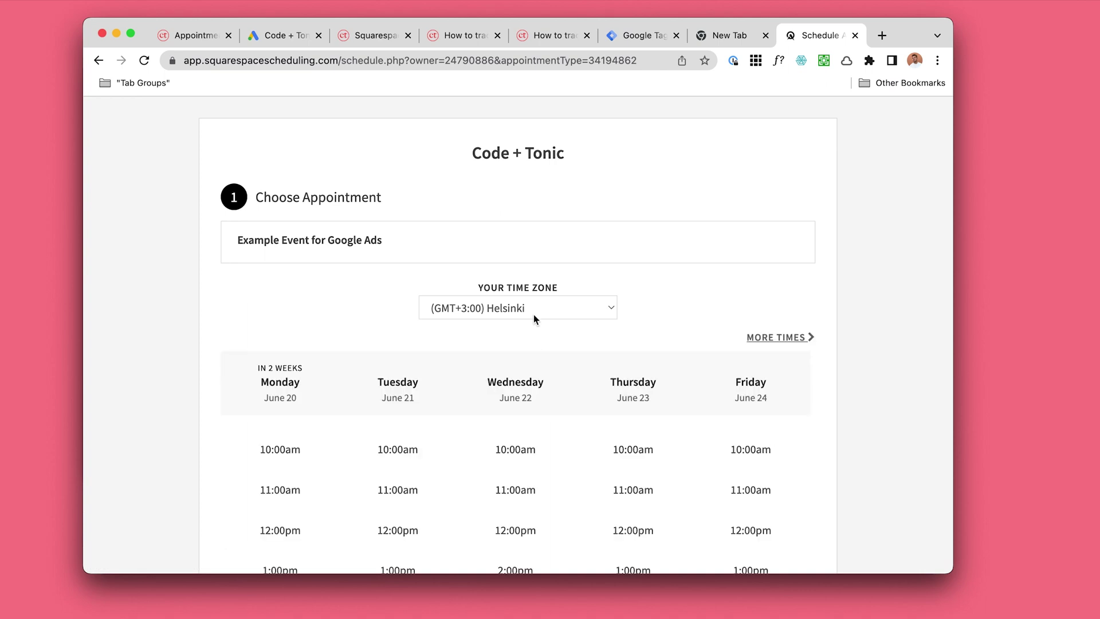
key("super+bracketleft")
scroll(576, 265, "right", 5)
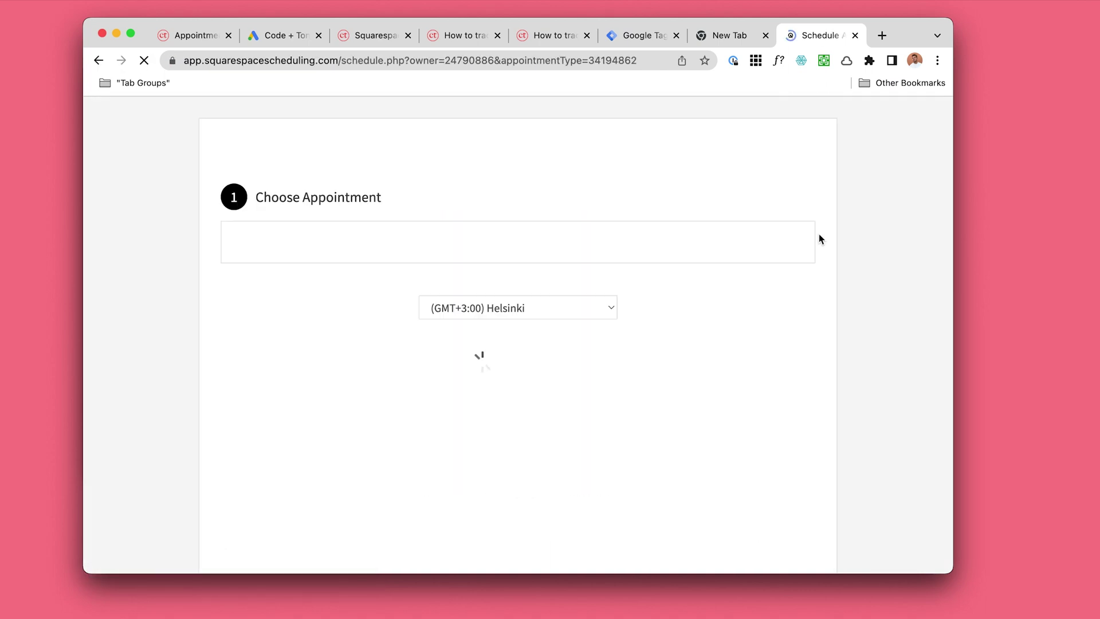
key("super+1")
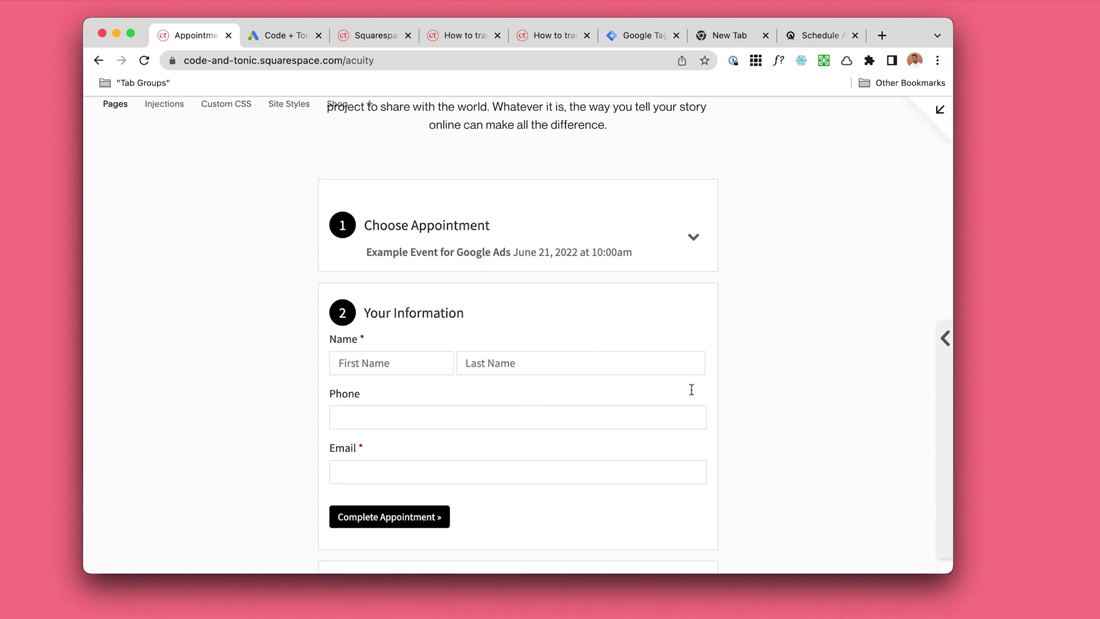
Step: Look over the Book an appointment page, then bring up the 'Book Acuity appointment (GTM)' page-load event snippet
scroll(571, 363, "up", 5)
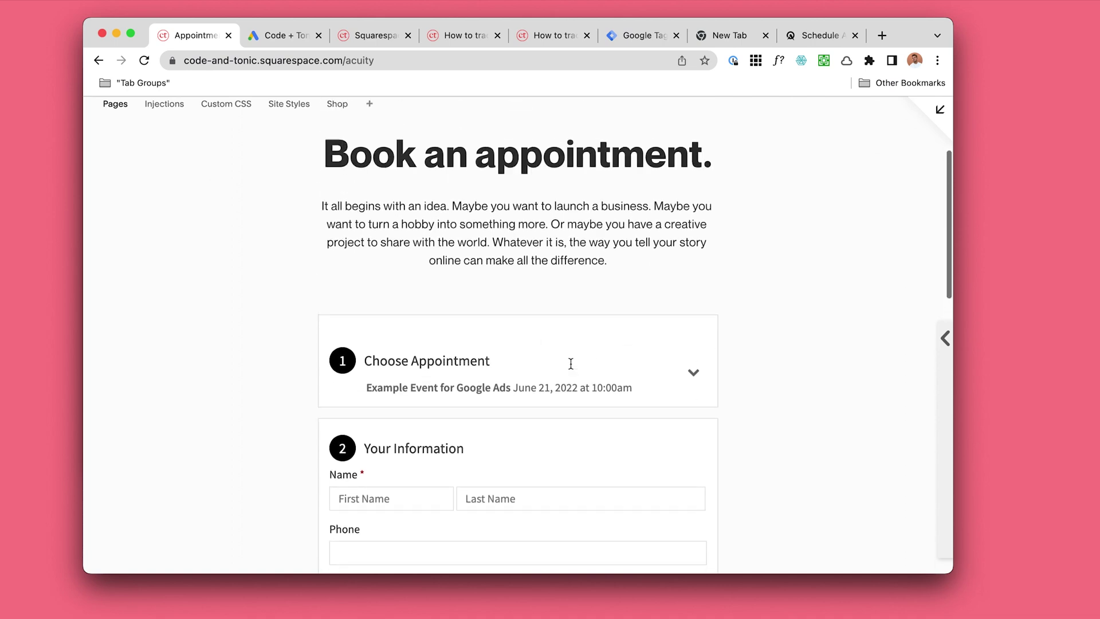
scroll(267, 243, "up", 3)
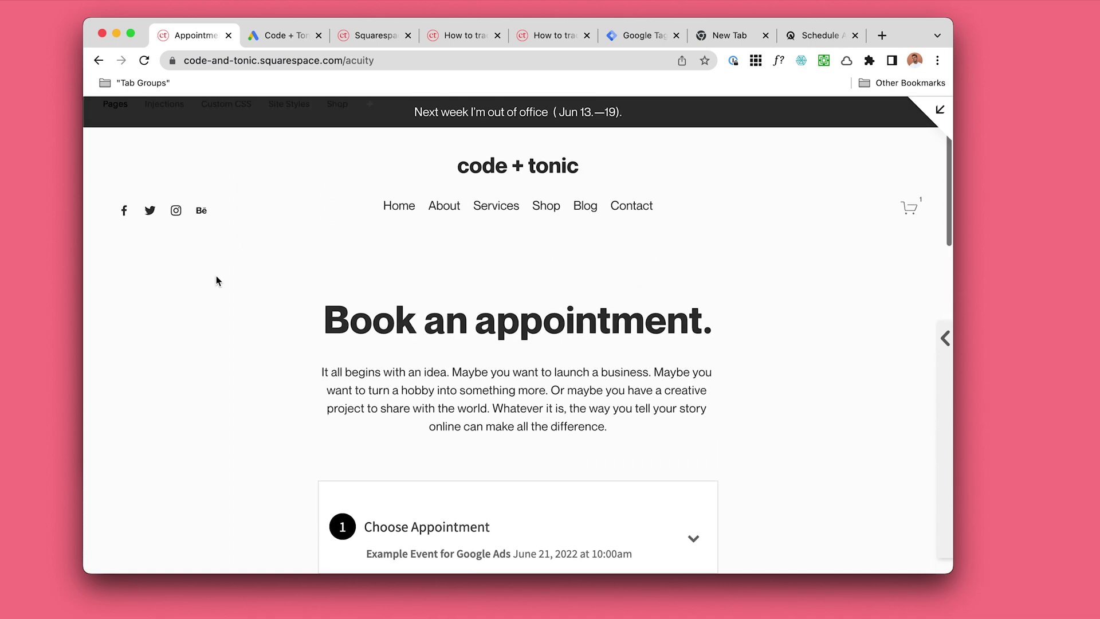
scroll(667, 265, "down", 1)
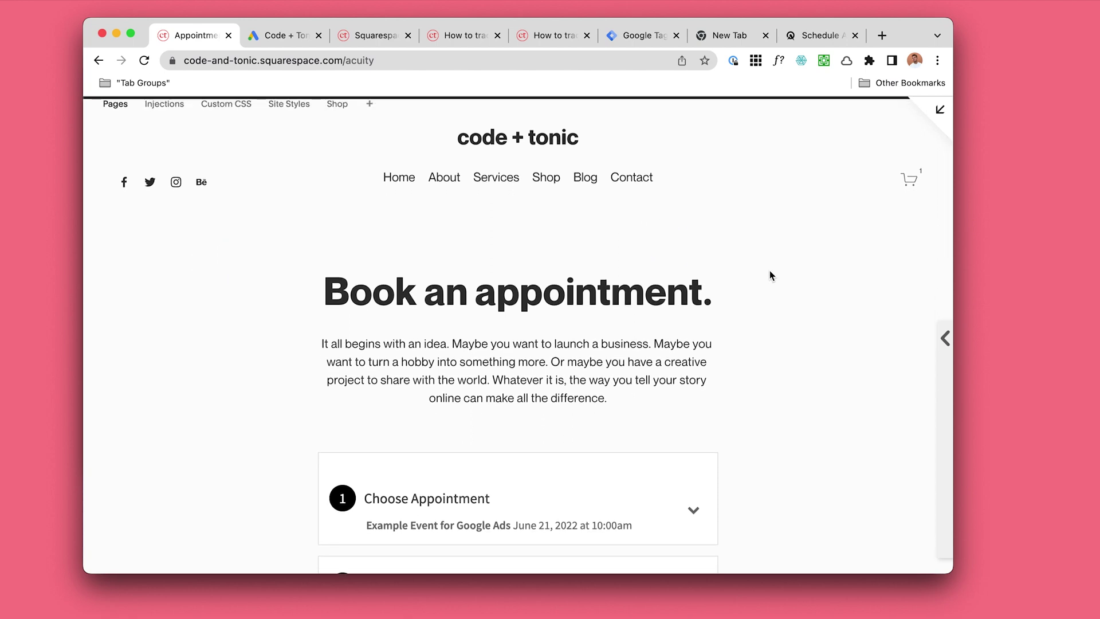
scroll(770, 276, "down", 2)
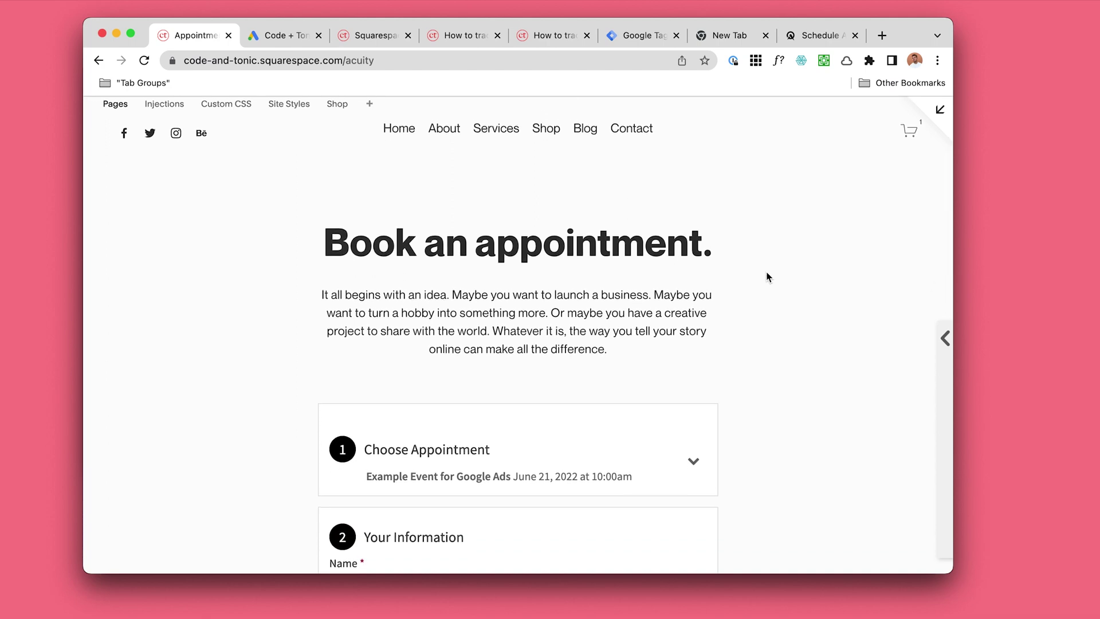
left_click(296, 38)
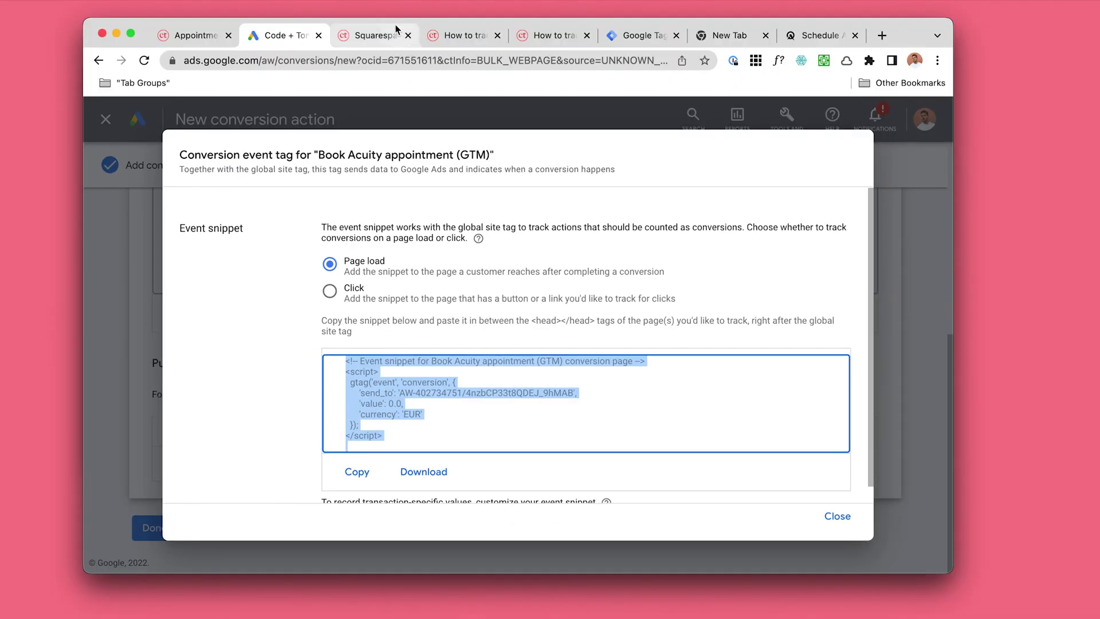
Step: Return to Custom Conversion Tracking and inspect the Google Ads global site tag lines in the HTML Tracking Code
left_click(372, 35)
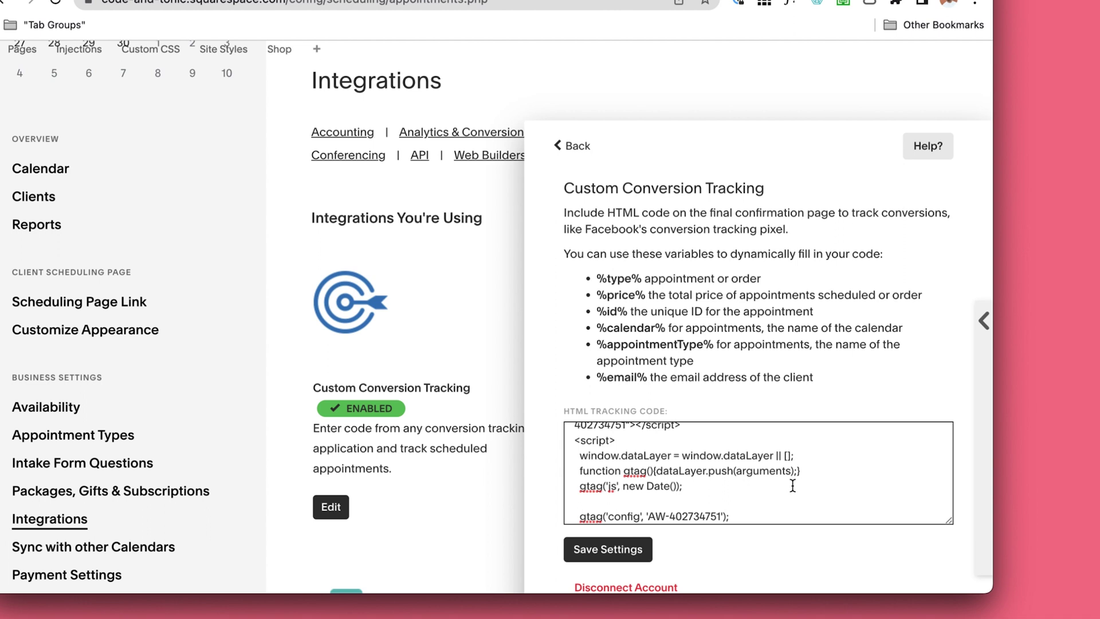
scroll(773, 493, "down", 1)
left_click_drag(773, 503, 687, 433)
left_click(688, 433)
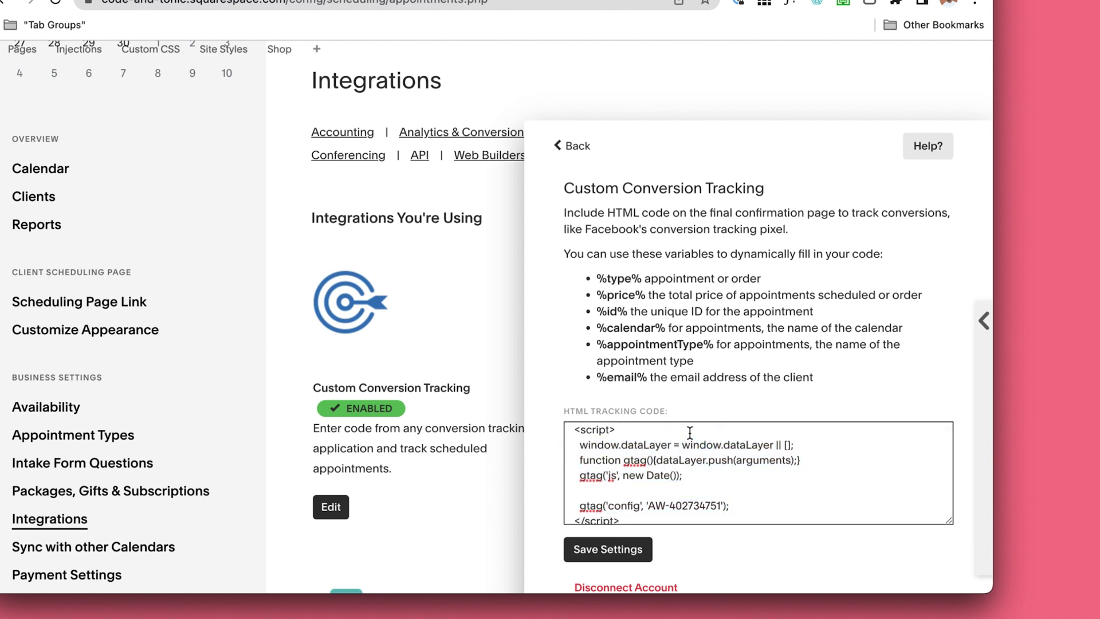